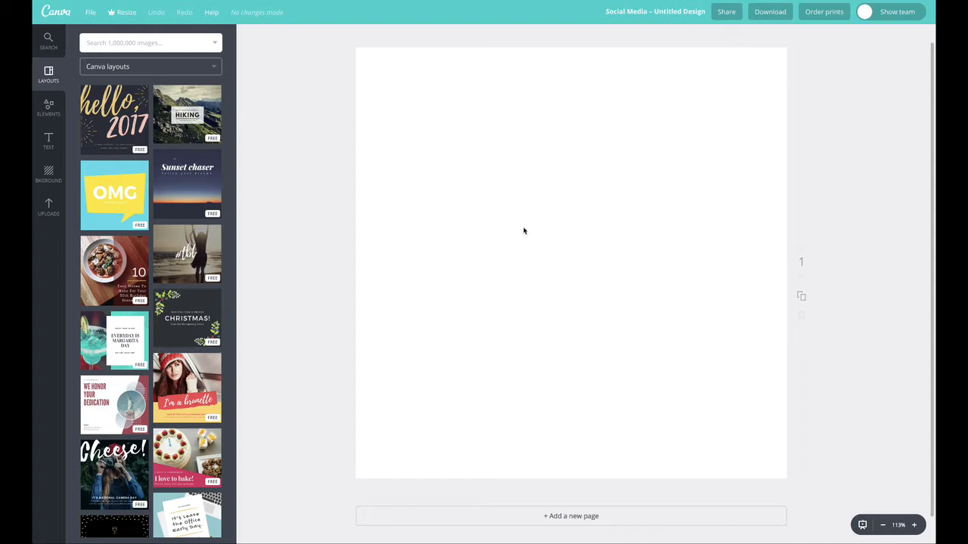
# Step: Add a heading text to the upper part of the blank page and a subheading below it
pyautogui.click(49, 141)
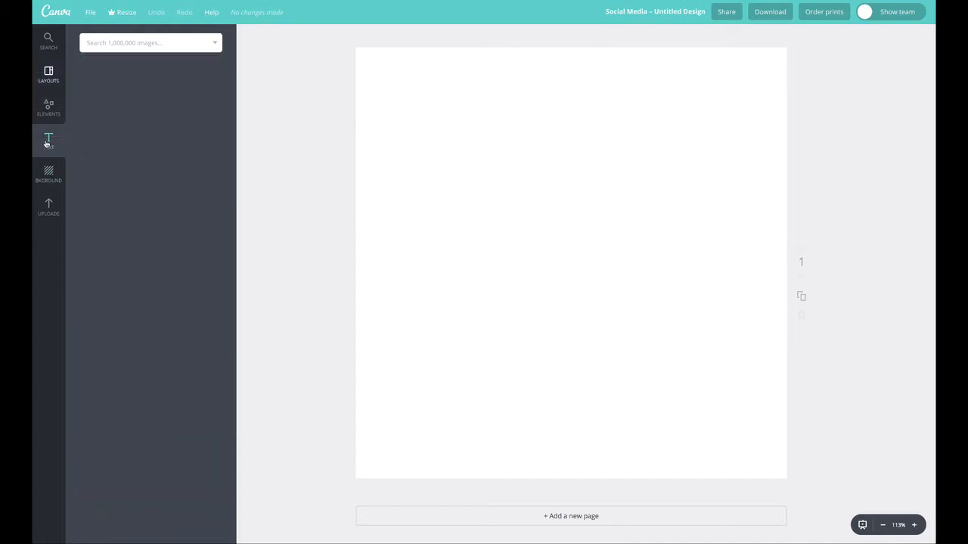
pyautogui.moveTo(157, 112); pyautogui.dragTo(536, 138)
pyautogui.moveTo(168, 125); pyautogui.dragTo(587, 197)
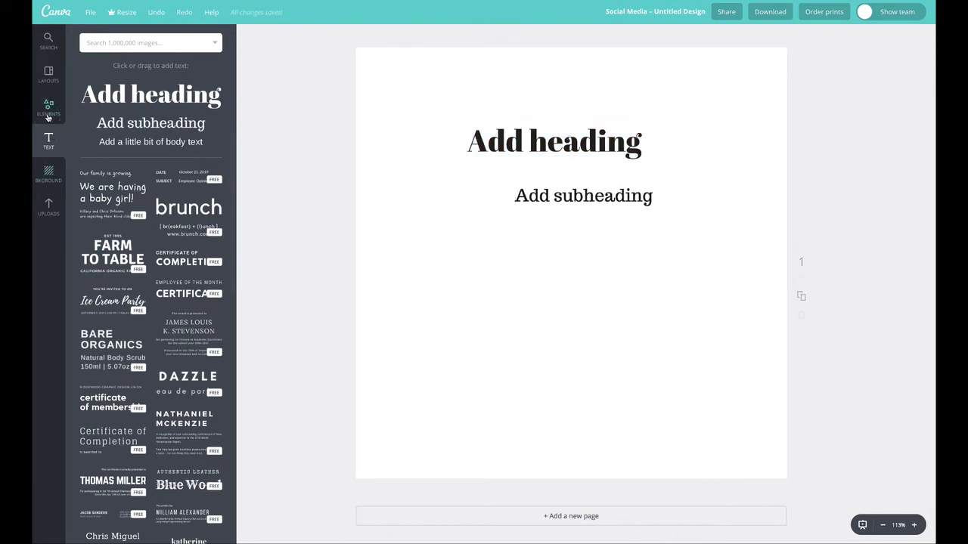
# Step: Add a solid square shape filled with green and shrink it to a small block just below the subheading
pyautogui.click(50, 110)
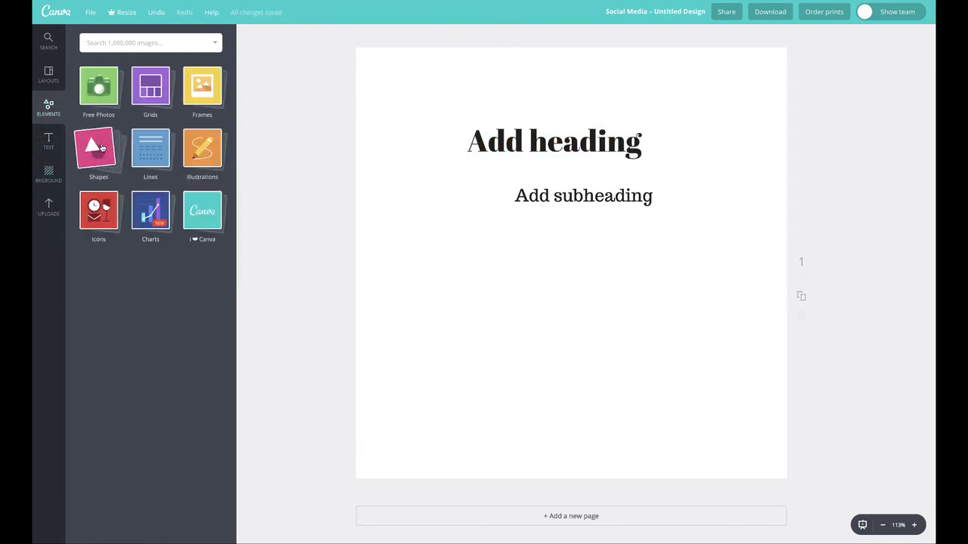
pyautogui.click(105, 149)
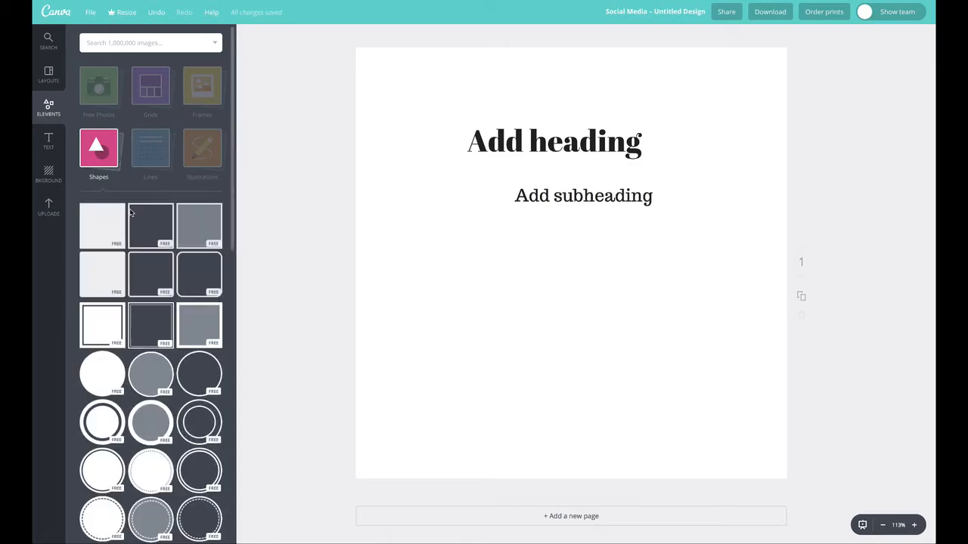
pyautogui.moveTo(85, 247); pyautogui.dragTo(466, 186)
pyautogui.click(247, 35)
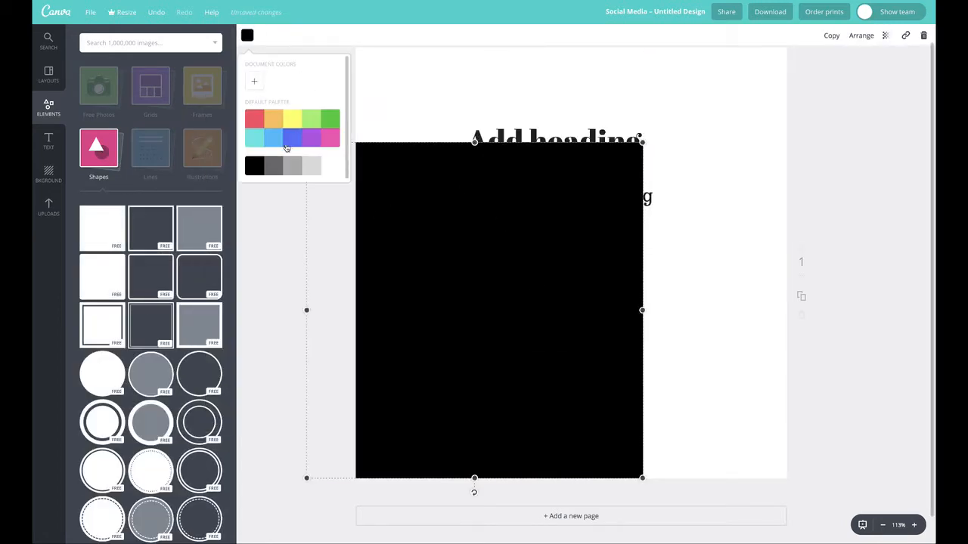
pyautogui.click(330, 120)
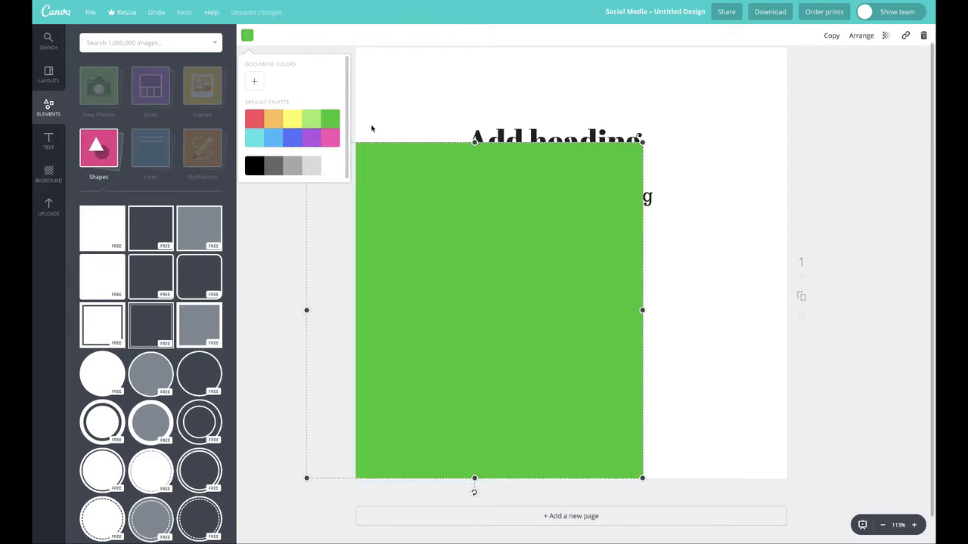
pyautogui.click(622, 199)
pyautogui.moveTo(642, 142); pyautogui.dragTo(577, 257)
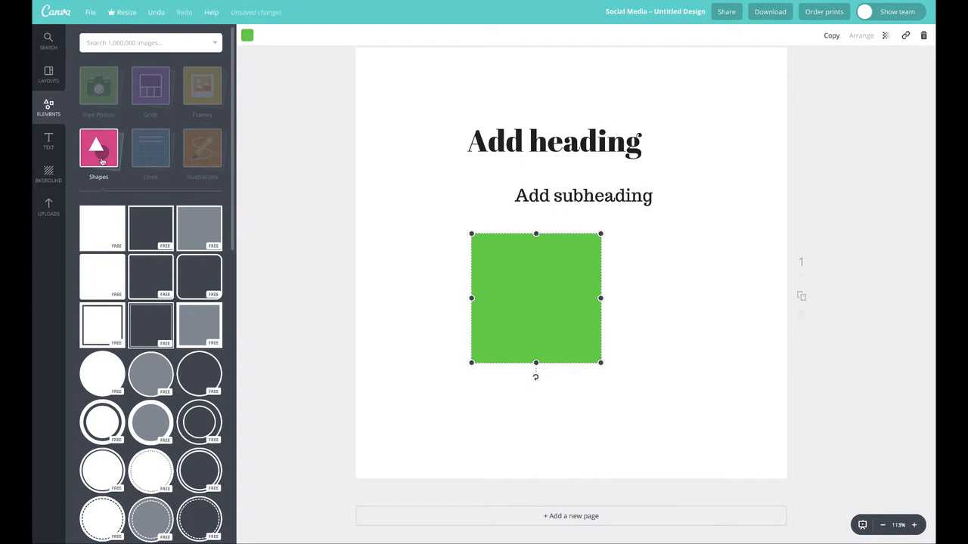
# Step: Add the uploaded photo of the woman in the forest, shrunk to a small image near the page's lower-right corner
pyautogui.click(50, 208)
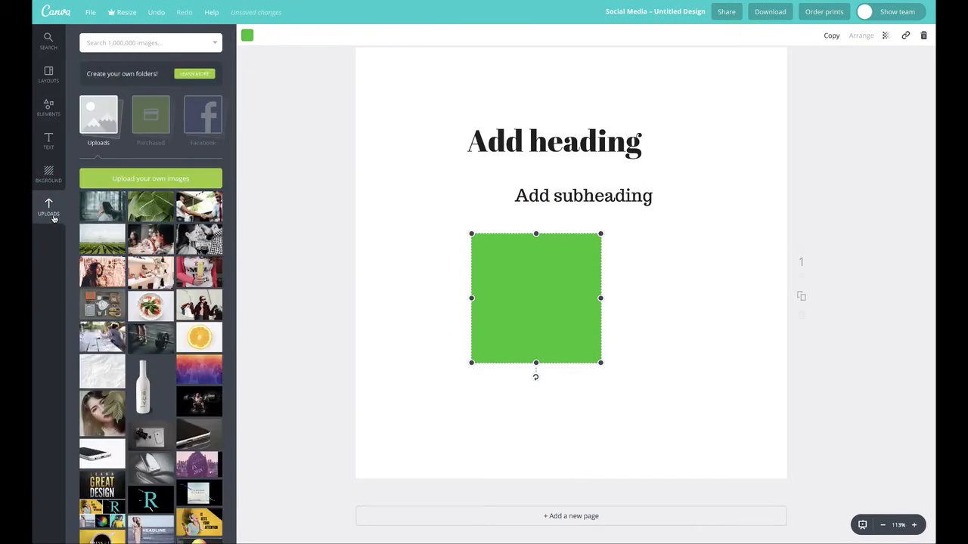
pyautogui.moveTo(115, 215); pyautogui.dragTo(650, 280)
pyautogui.moveTo(752, 158); pyautogui.dragTo(499, 323)
pyautogui.moveTo(472, 358); pyautogui.dragTo(729, 338)
# Step: Reposition the green square and enlarge it until it covers the whole page
pyautogui.moveTo(552, 283); pyautogui.dragTo(471, 288)
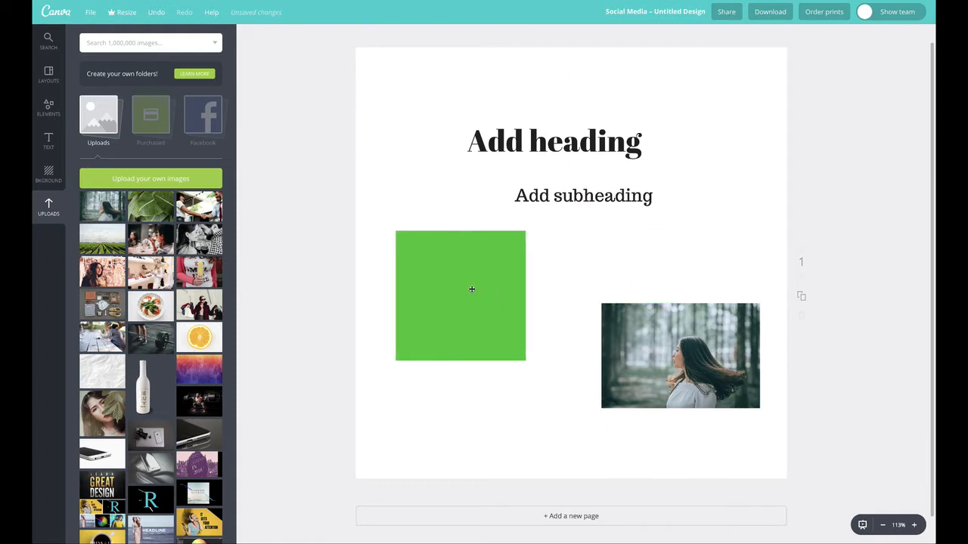
pyautogui.moveTo(525, 231); pyautogui.dragTo(851, 15)
pyautogui.moveTo(400, 366); pyautogui.dragTo(277, 532)
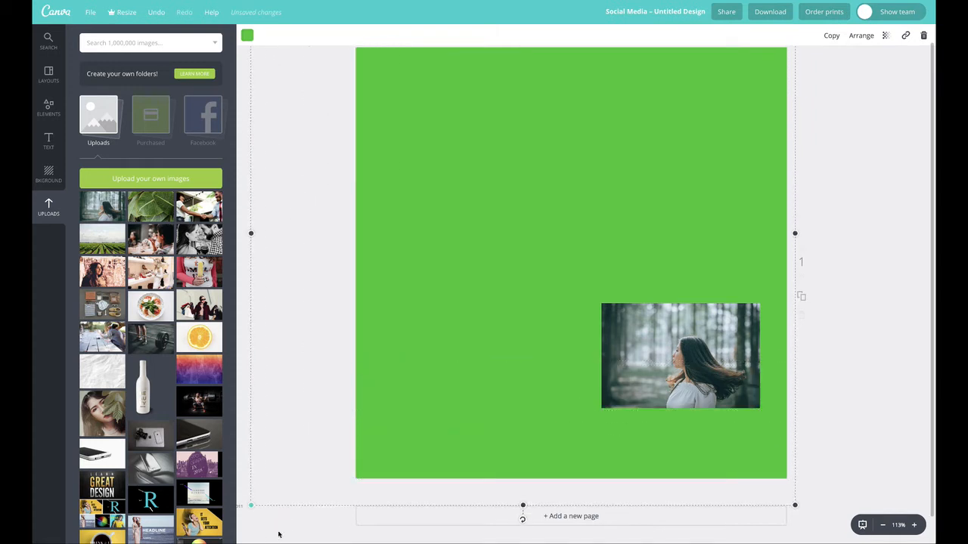
pyautogui.moveTo(497, 173); pyautogui.dragTo(501, 190)
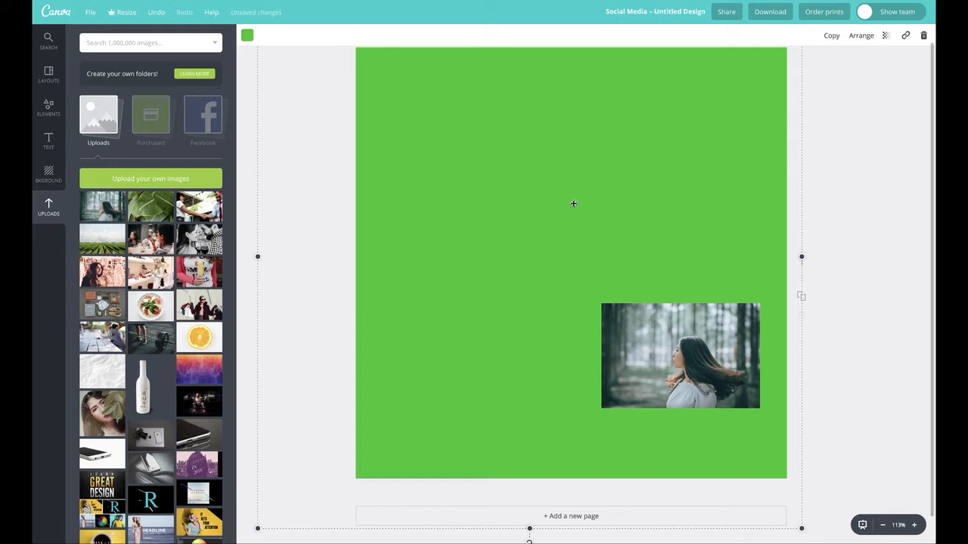
# Step: Send the green square back behind the heading and subheading
pyautogui.click(862, 37)
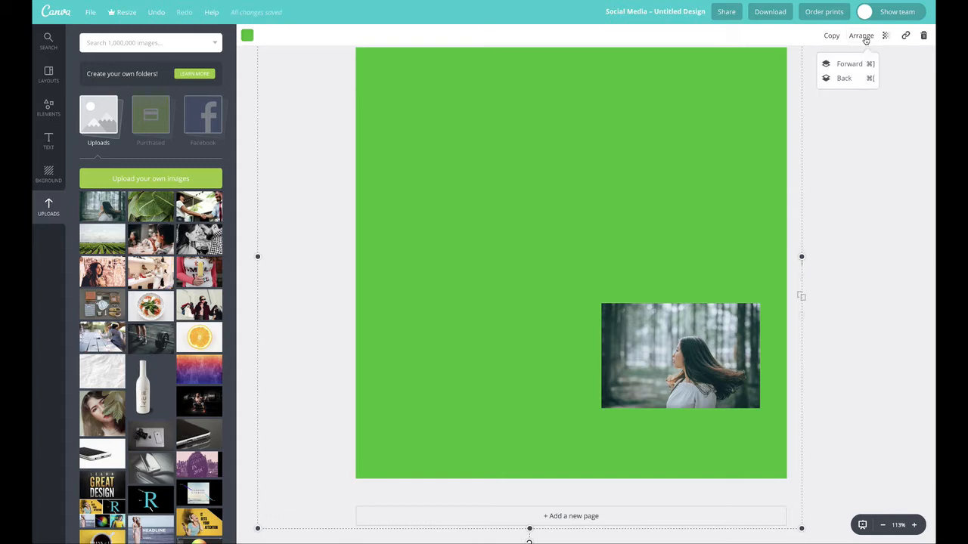
pyautogui.click(847, 80)
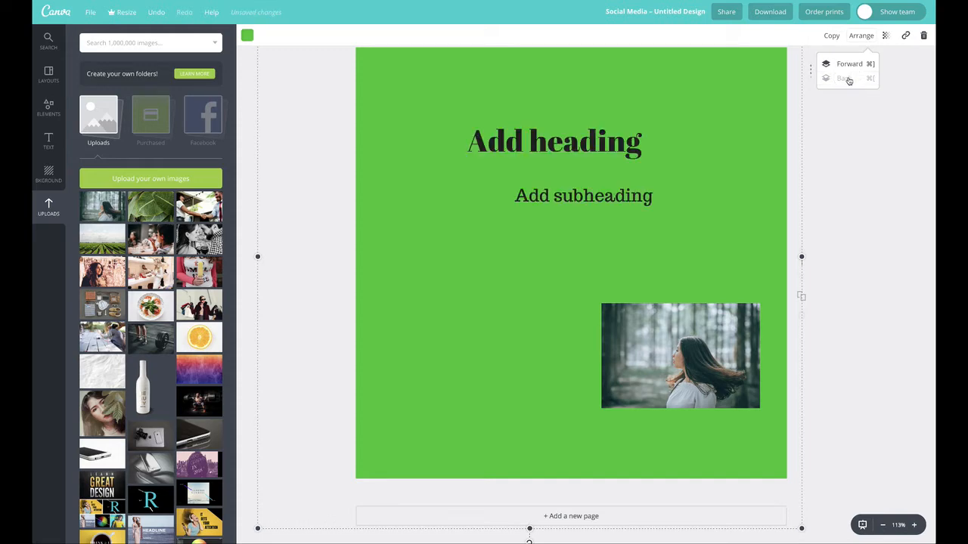
pyautogui.click(841, 155)
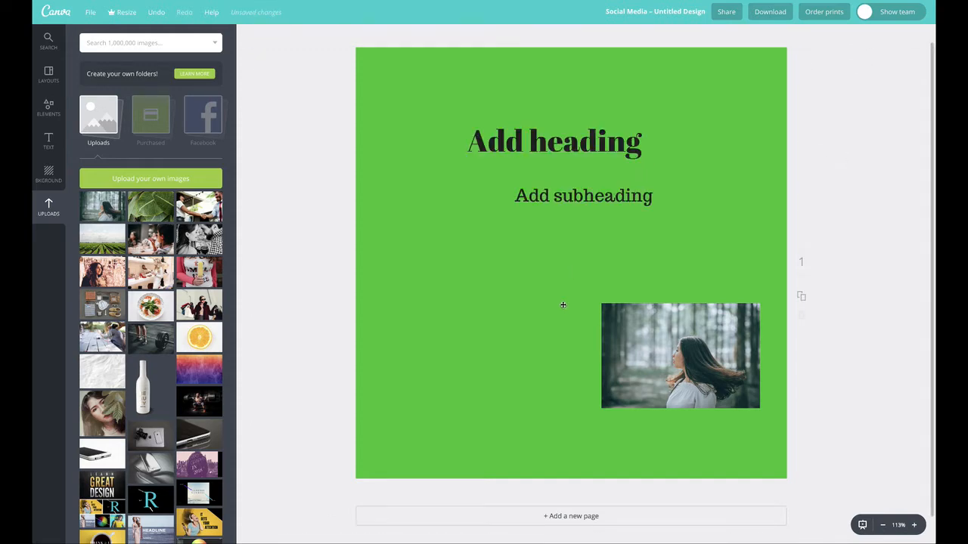
pyautogui.moveTo(706, 85); pyautogui.dragTo(734, 138)
# Step: Change the heading's text color to white
pyautogui.click(554, 150)
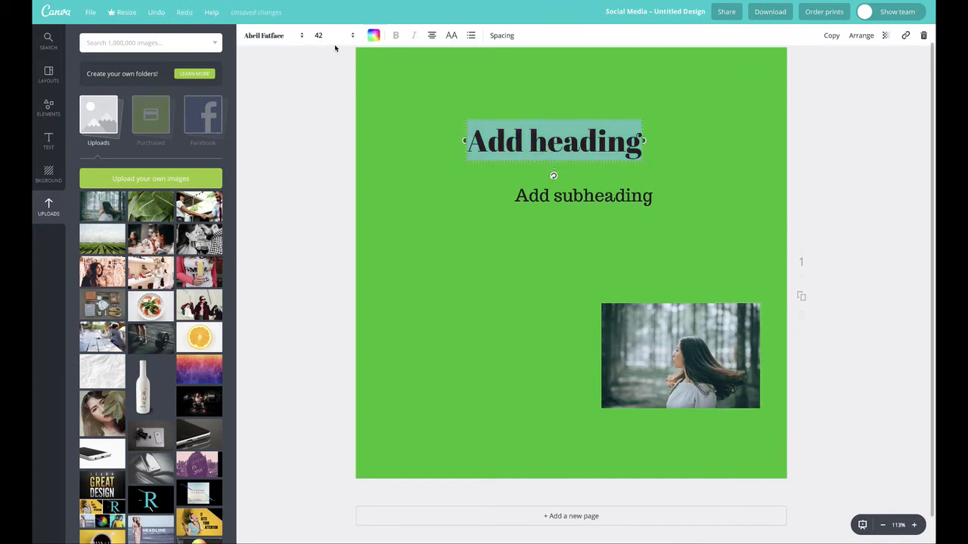
pyautogui.click(374, 35)
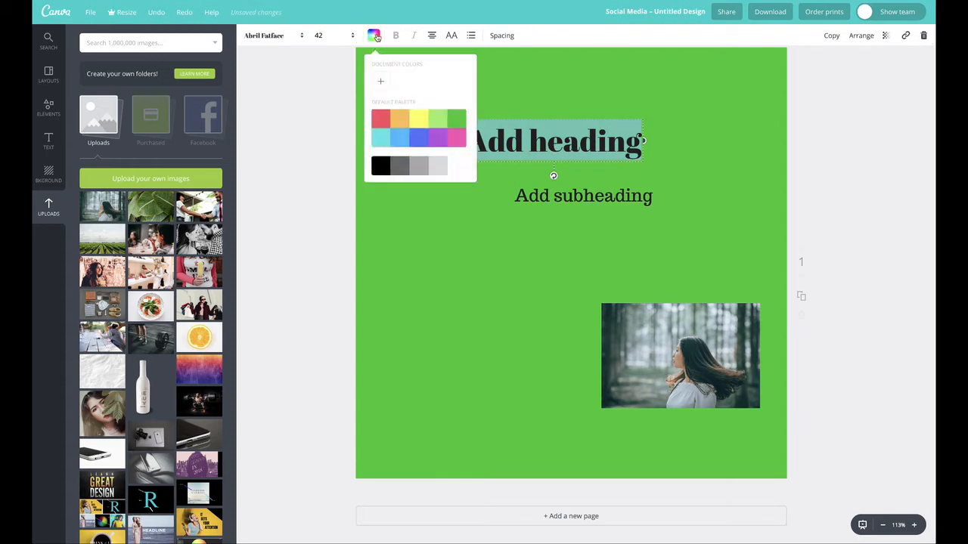
pyautogui.click(453, 171)
pyautogui.click(594, 132)
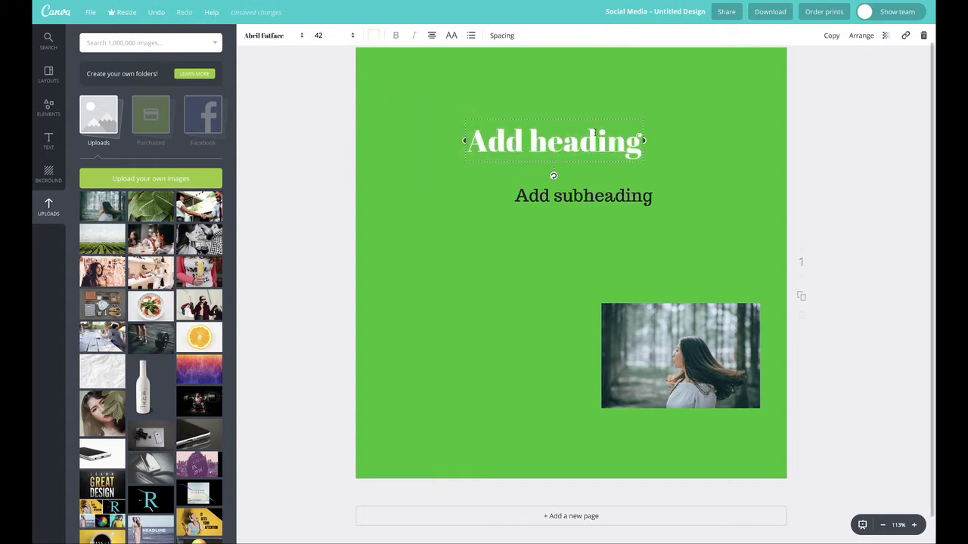
pyautogui.click(343, 135)
# Step: Set the heading's font size to 120, then widen its text box and move it up to the page's upper part
pyautogui.click(608, 145)
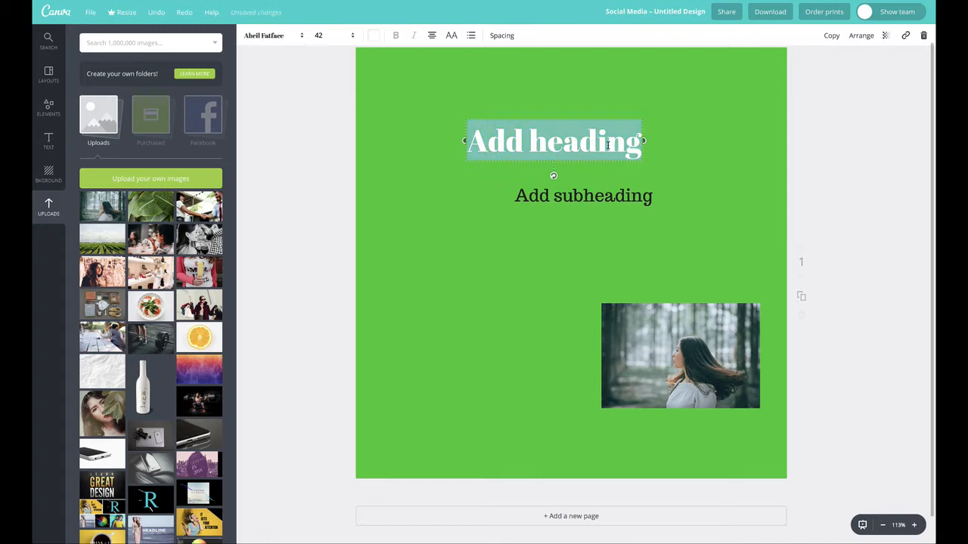
pyautogui.click(319, 36)
pyautogui.click(323, 359)
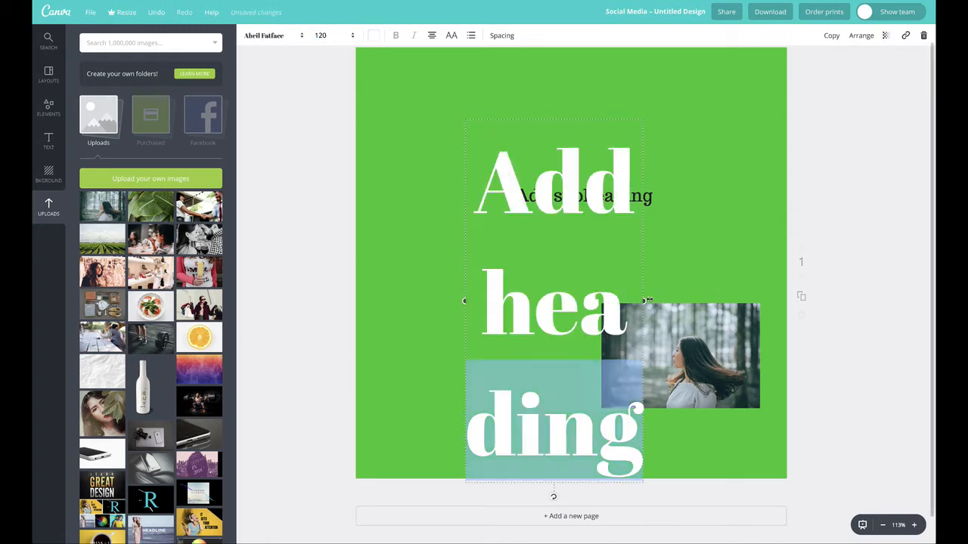
pyautogui.moveTo(644, 301); pyautogui.dragTo(832, 281)
pyautogui.moveTo(686, 182); pyautogui.dragTo(598, 120)
# Step: Delete the word "Add" from the large heading so it reads "heading"
pyautogui.click(493, 122)
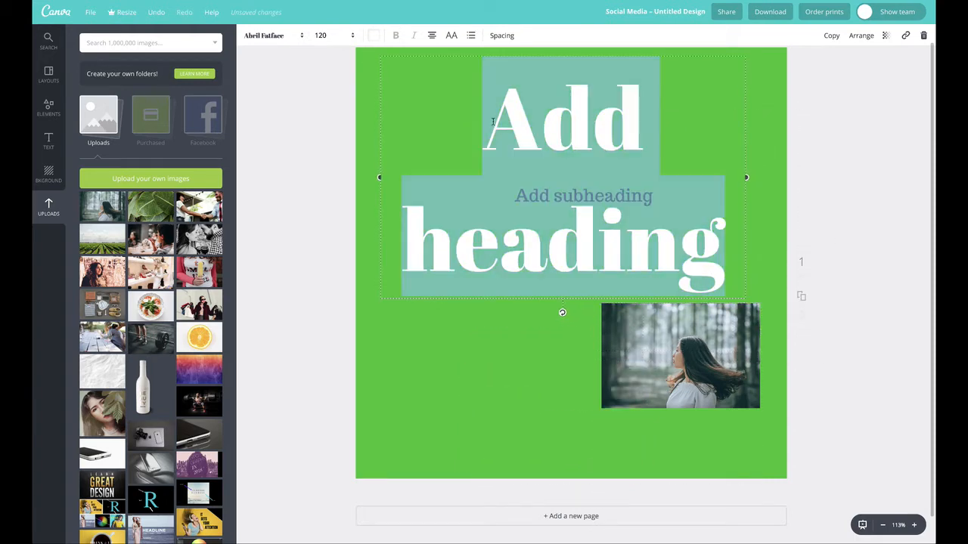
pyautogui.doubleClick(540, 126)
pyautogui.press('BackSpace')
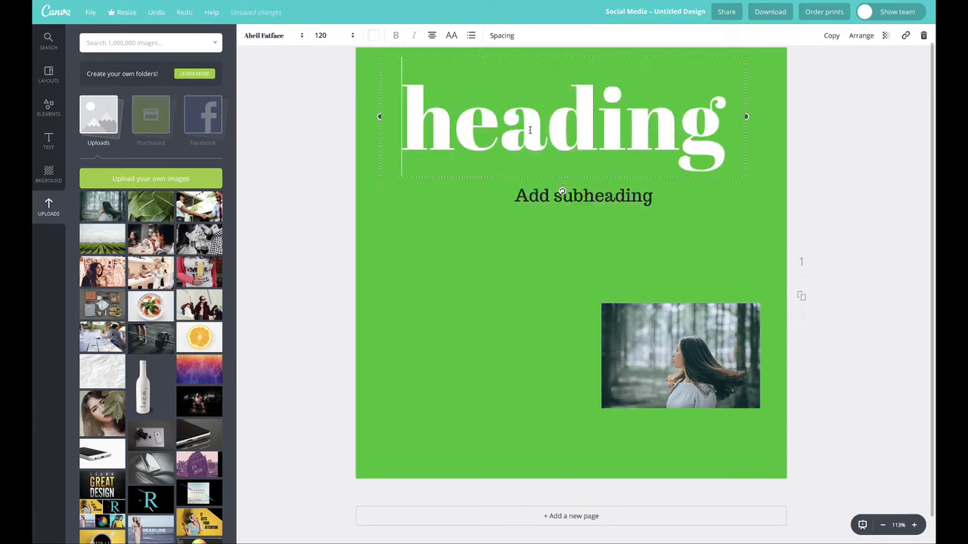
pyautogui.click(378, 120)
# Step: Move the heading slightly down and place the subheading over the upper edge of its first letters
pyautogui.moveTo(484, 125); pyautogui.dragTo(488, 165)
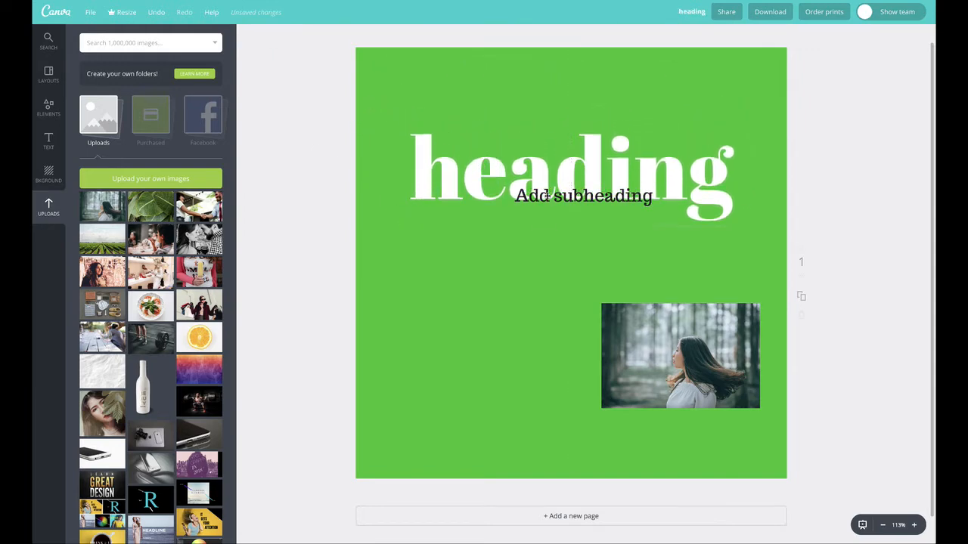
pyautogui.doubleClick(548, 196)
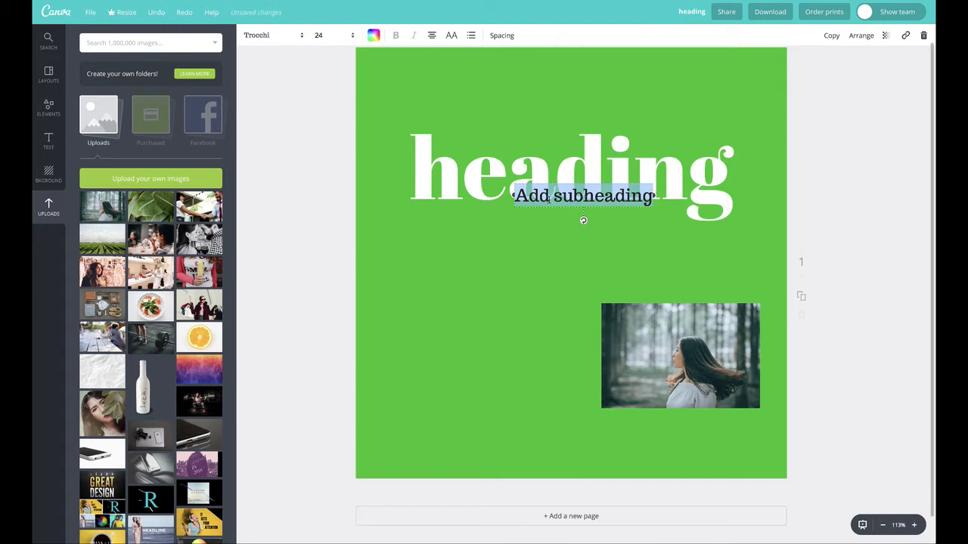
pyautogui.moveTo(527, 191); pyautogui.dragTo(447, 136)
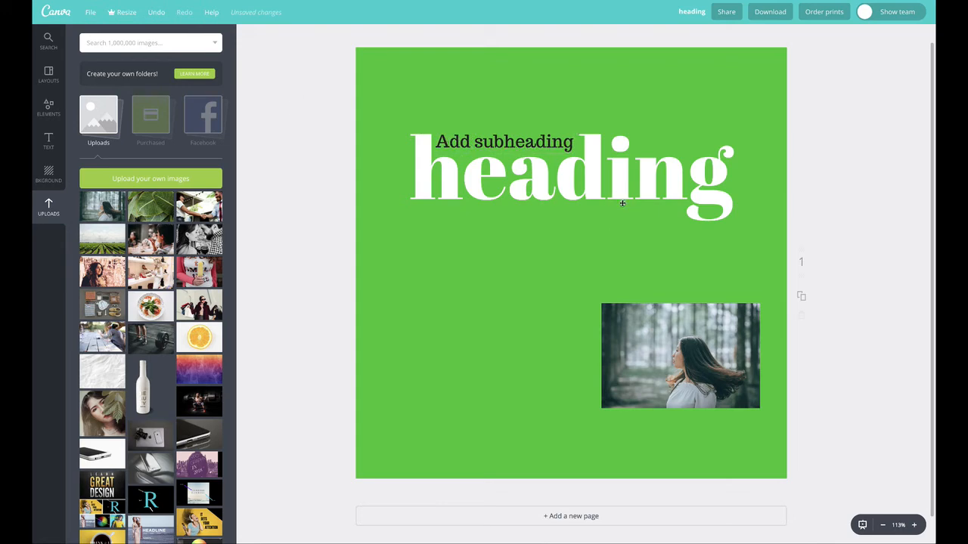
# Step: Enlarge the forest photo beyond the page's width and move it up over the heading and subheading
pyautogui.click(664, 334)
pyautogui.moveTo(664, 334); pyautogui.dragTo(385, 409)
pyautogui.moveTo(512, 345); pyautogui.dragTo(815, 134)
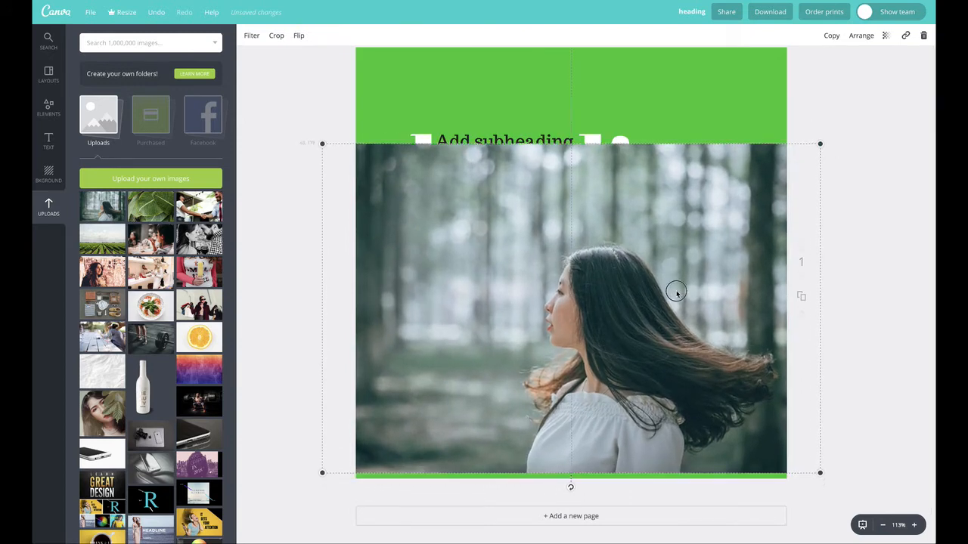
pyautogui.moveTo(676, 296); pyautogui.dragTo(715, 213)
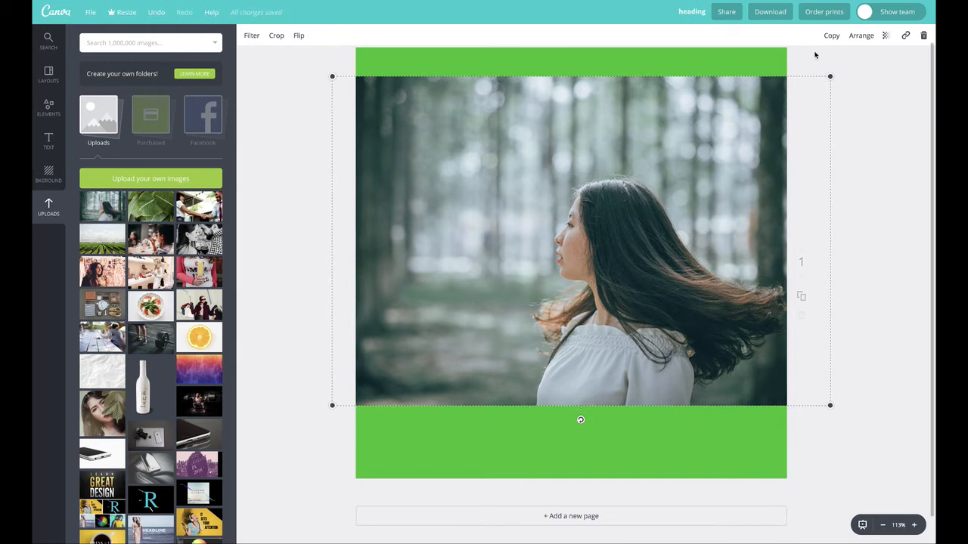
# Step: Reorder the photo's layer back and forward until it sits behind both texts and in front of the green square
pyautogui.click(861, 36)
pyautogui.click(843, 76)
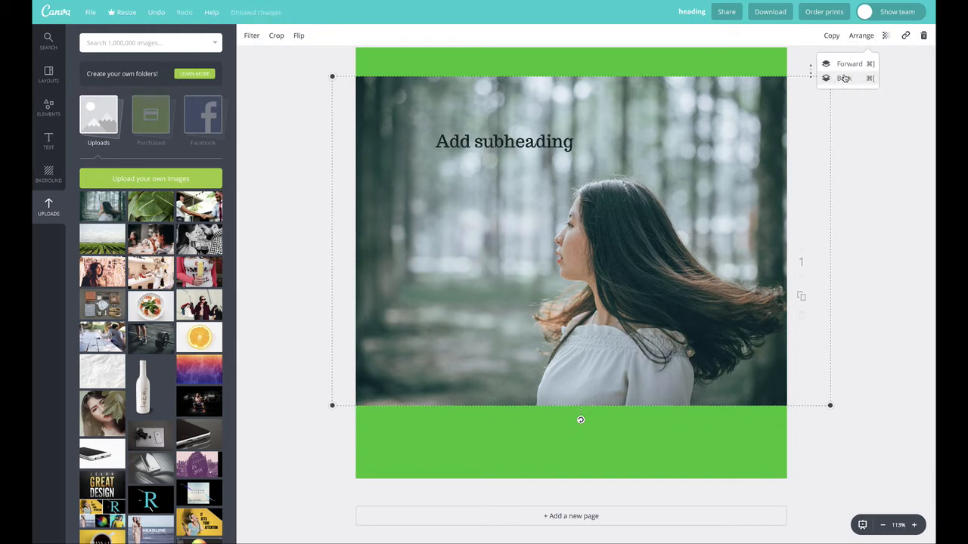
pyautogui.click(844, 78)
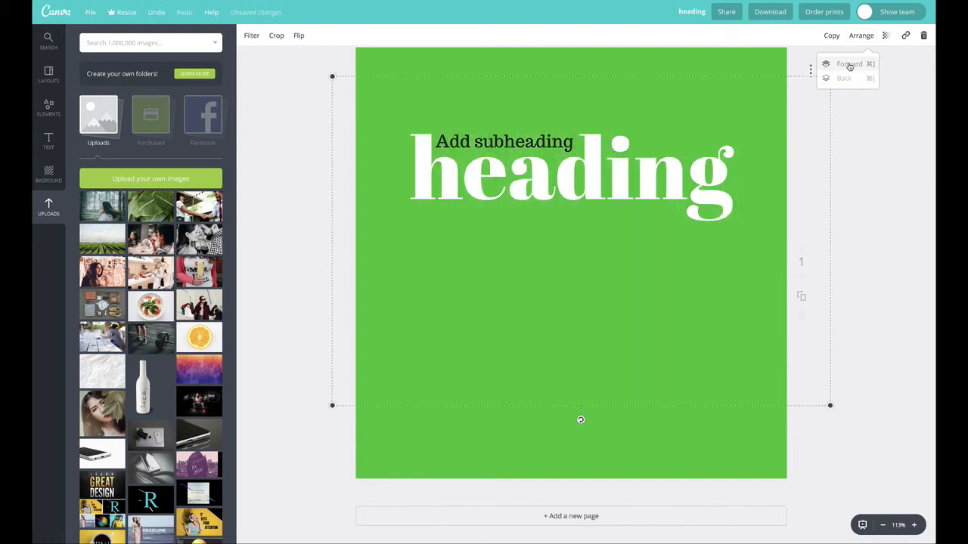
pyautogui.click(850, 64)
pyautogui.click(849, 65)
pyautogui.click(844, 79)
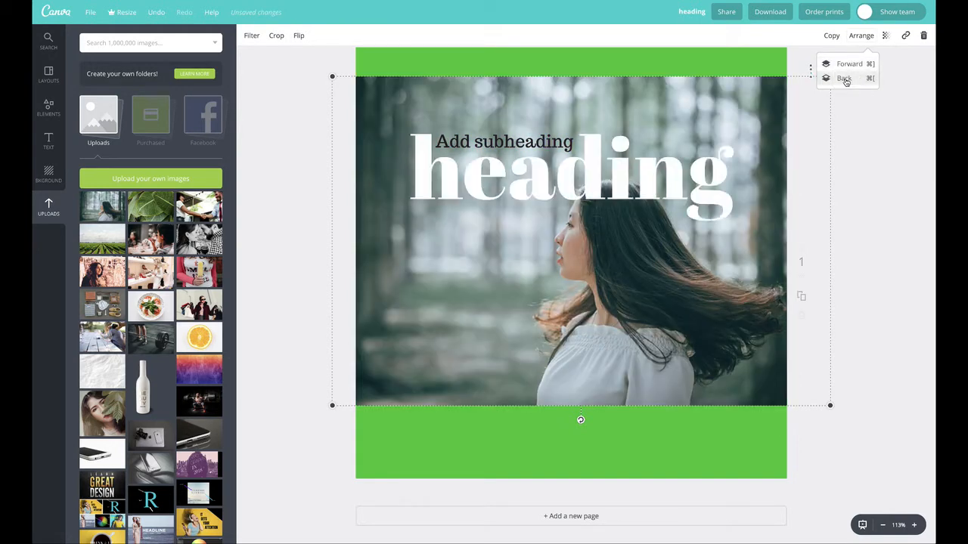
pyautogui.click(844, 78)
pyautogui.click(847, 64)
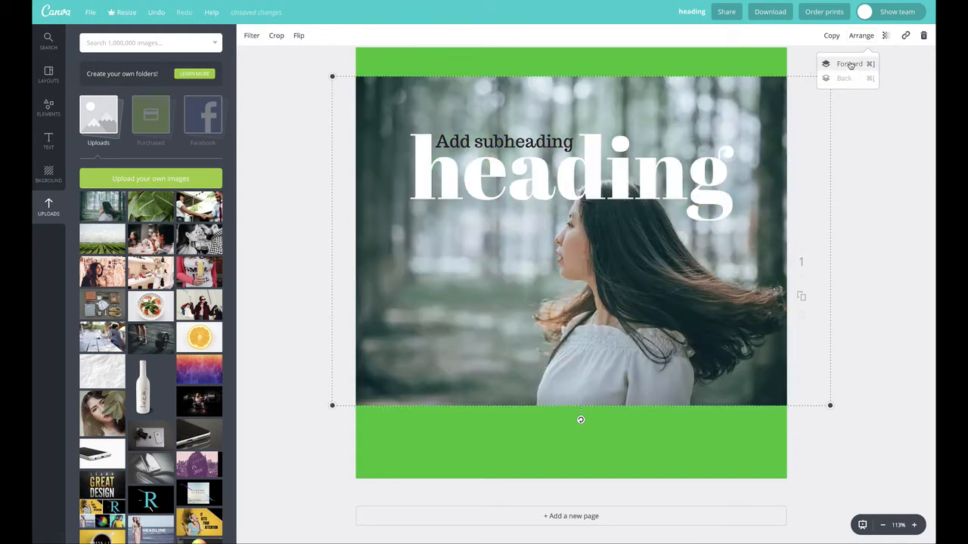
# Step: Move the photo lower and enlarge it to reach the page's bottom edge, leaving a green strip only along the top
pyautogui.moveTo(685, 108)
pyautogui.mouseDown()
pyautogui.moveTo(687, 144)
pyautogui.moveTo(687, 107)
pyautogui.mouseUp()
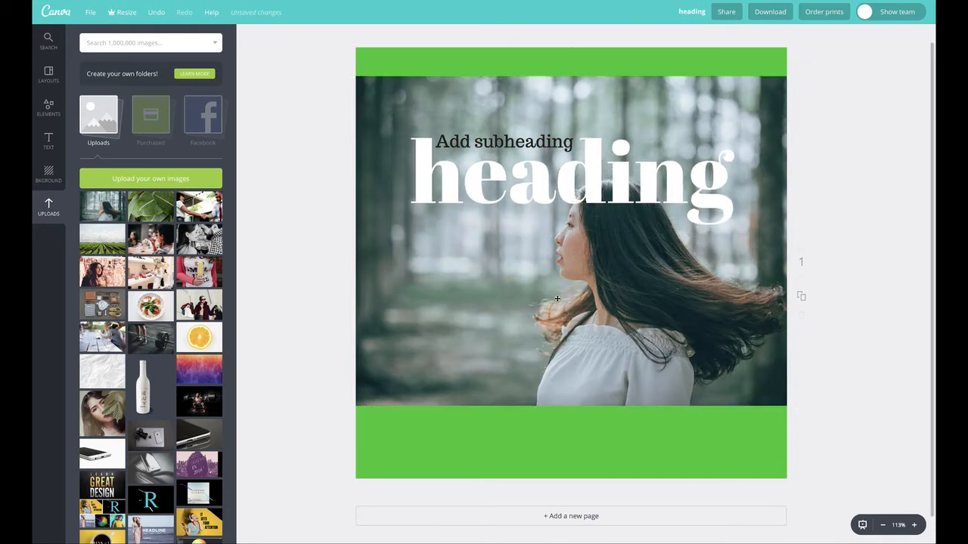
pyautogui.moveTo(571, 327); pyautogui.dragTo(569, 361)
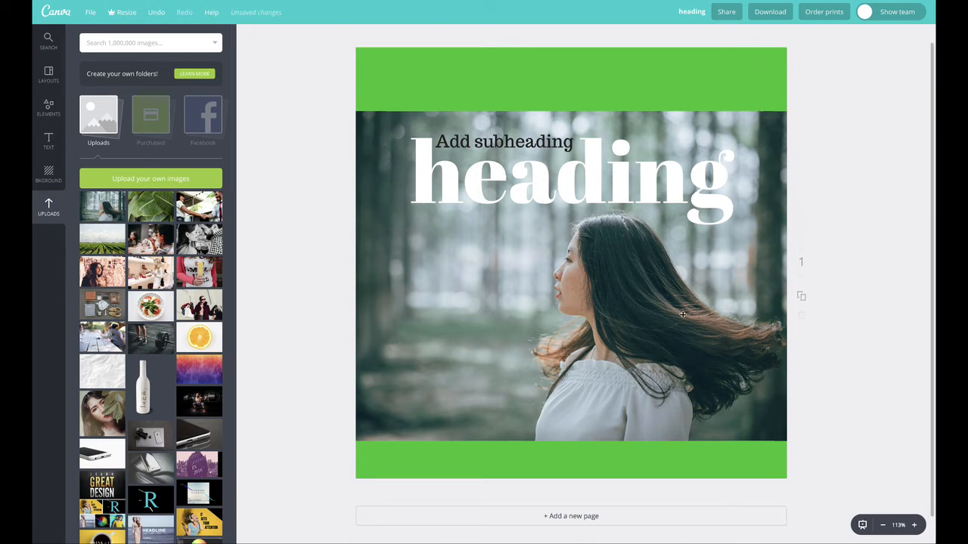
pyautogui.click(746, 275)
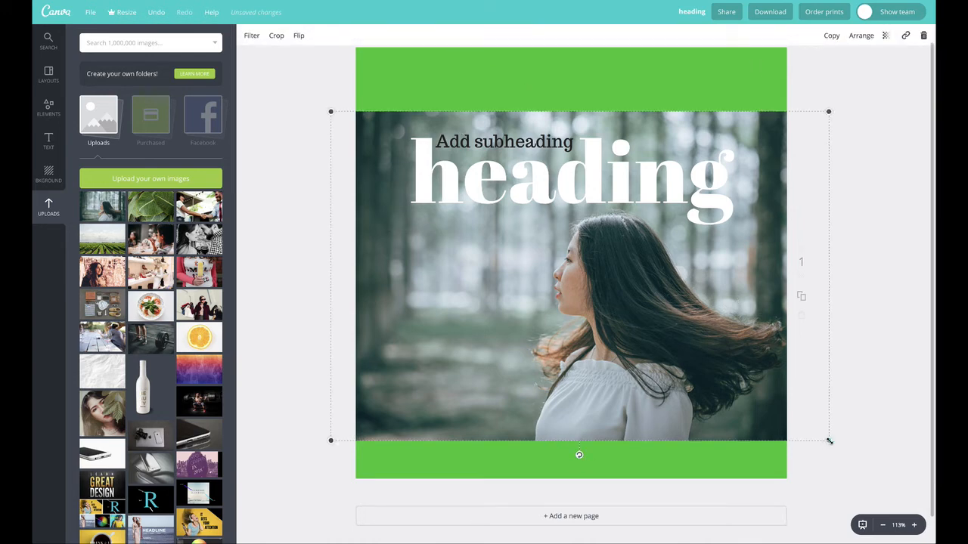
pyautogui.moveTo(828, 441); pyautogui.dragTo(894, 484)
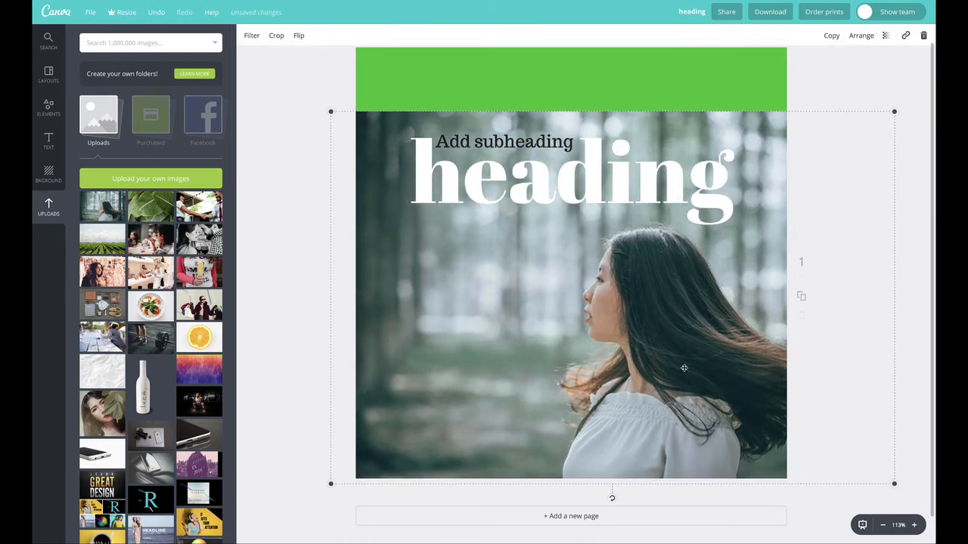
pyautogui.moveTo(658, 340); pyautogui.dragTo(453, 105)
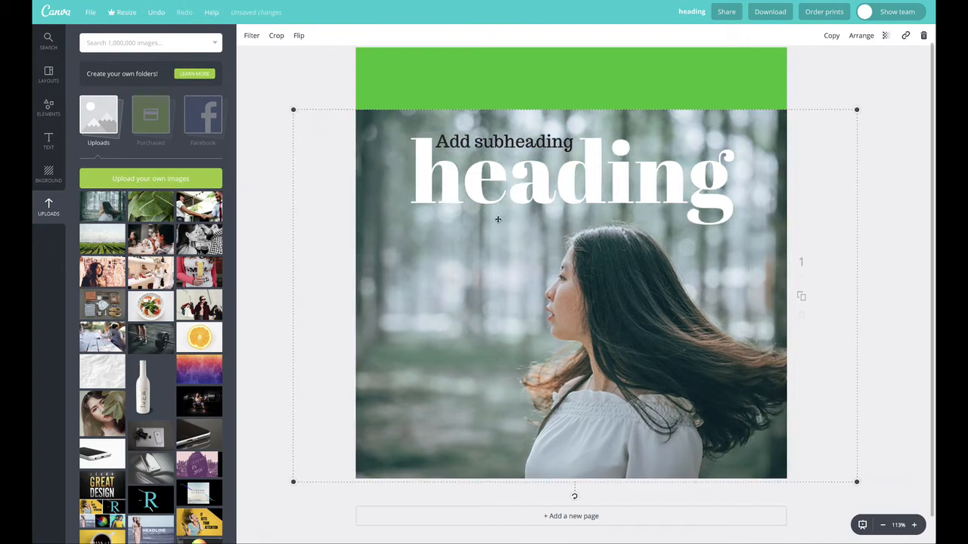
# Step: Leave the current graphic and start a blank 18 in x 24 in Poster design from the full list of design types
pyautogui.moveTo(552, 343); pyautogui.dragTo(545, 336)
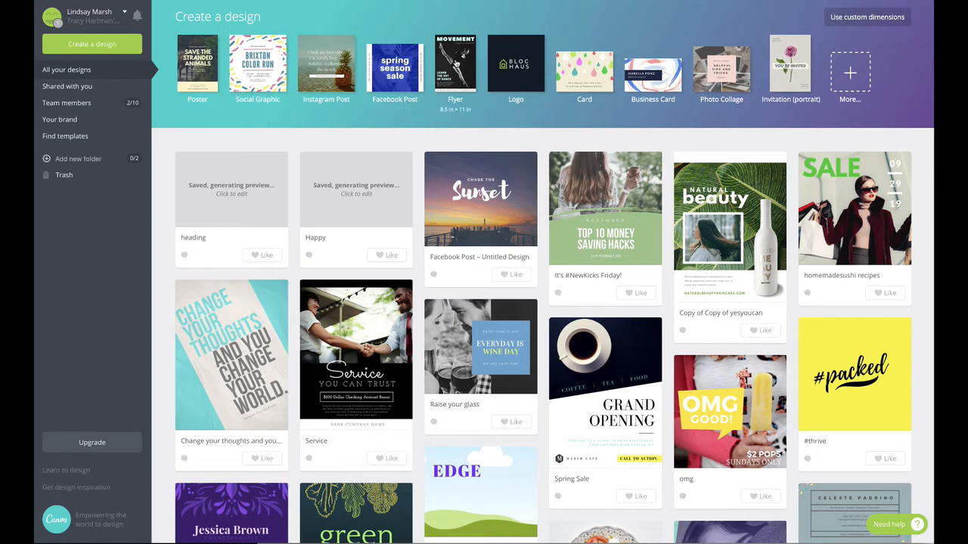
pyautogui.click(850, 72)
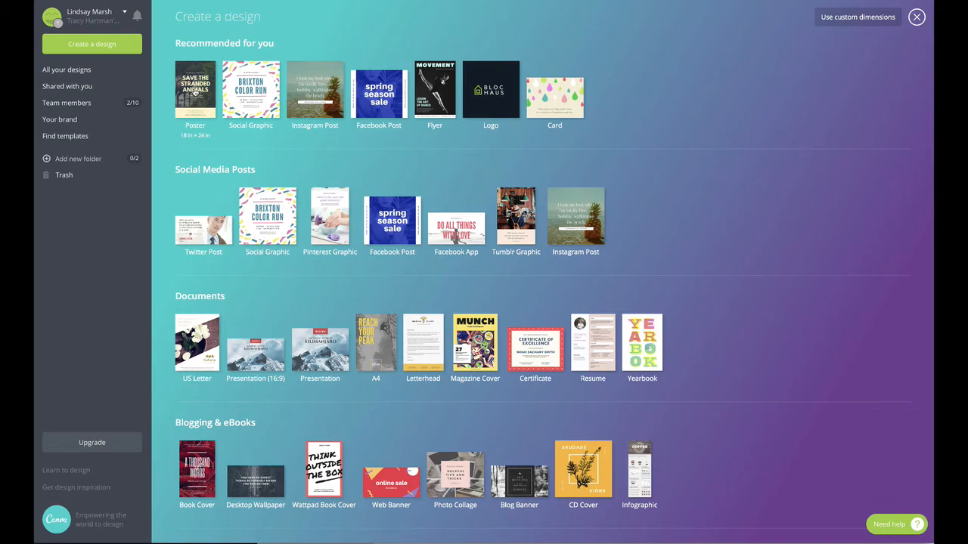
pyautogui.click(195, 92)
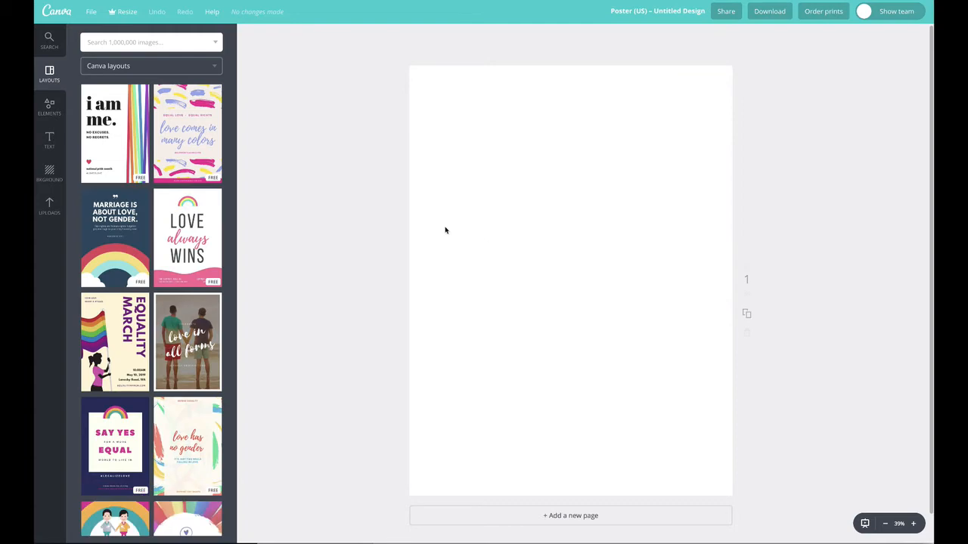
# Step: Browse the poster layouts and apply the black-and-white "NYFW F/W 2018" fashion layout to the blank page
pyautogui.scroll(-5, 191, 372)
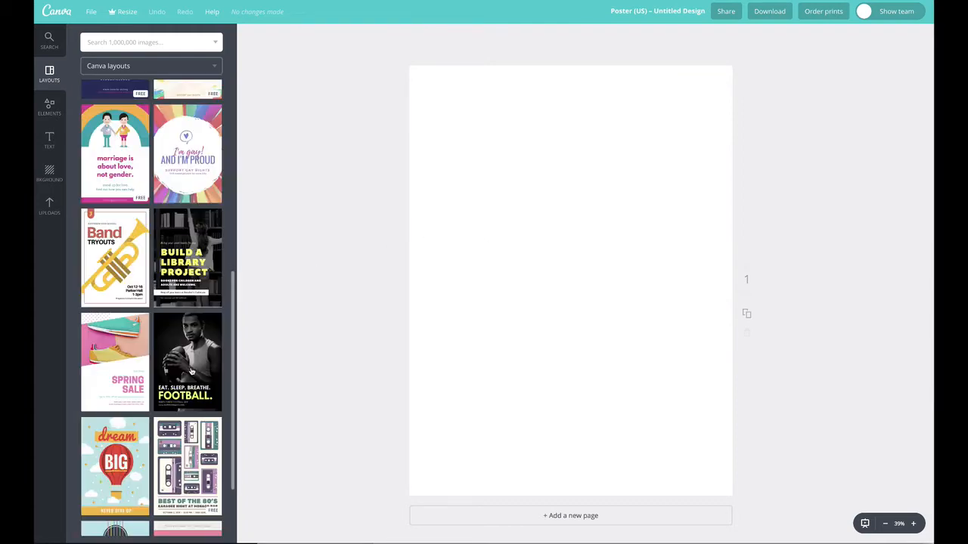
pyautogui.scroll(-5, 191, 372)
pyautogui.scroll(-3, 189, 300)
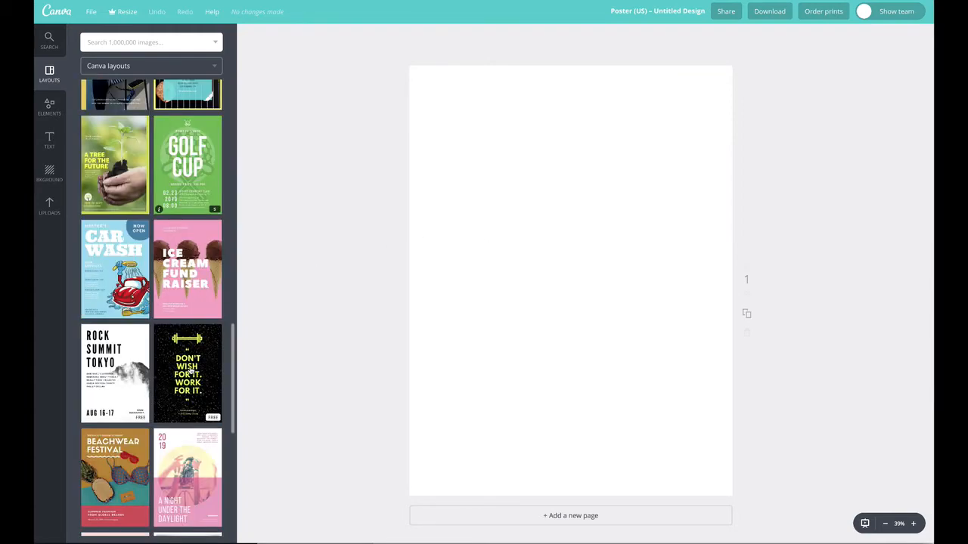
pyautogui.scroll(-3, 190, 301)
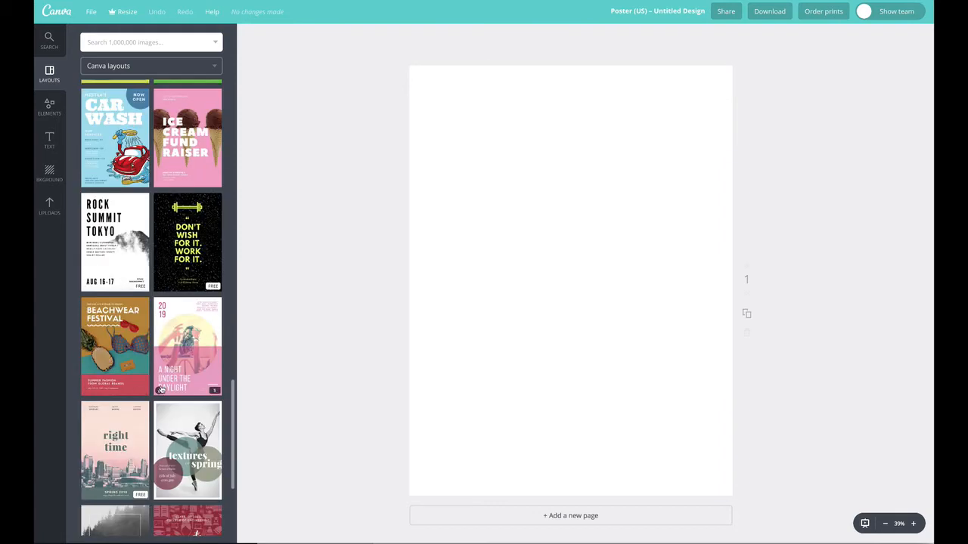
pyautogui.scroll(-3, 148, 389)
pyautogui.scroll(-4, 189, 386)
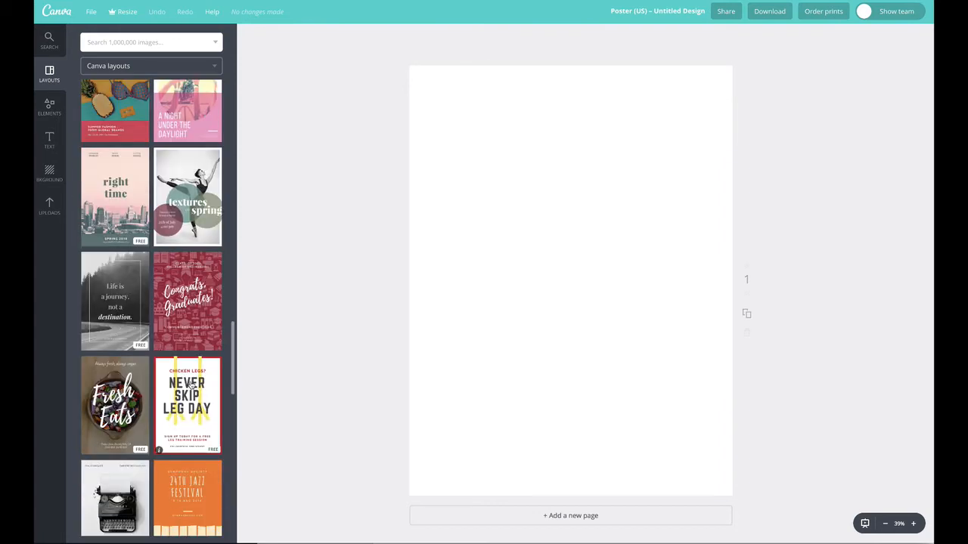
pyautogui.scroll(-5, 195, 385)
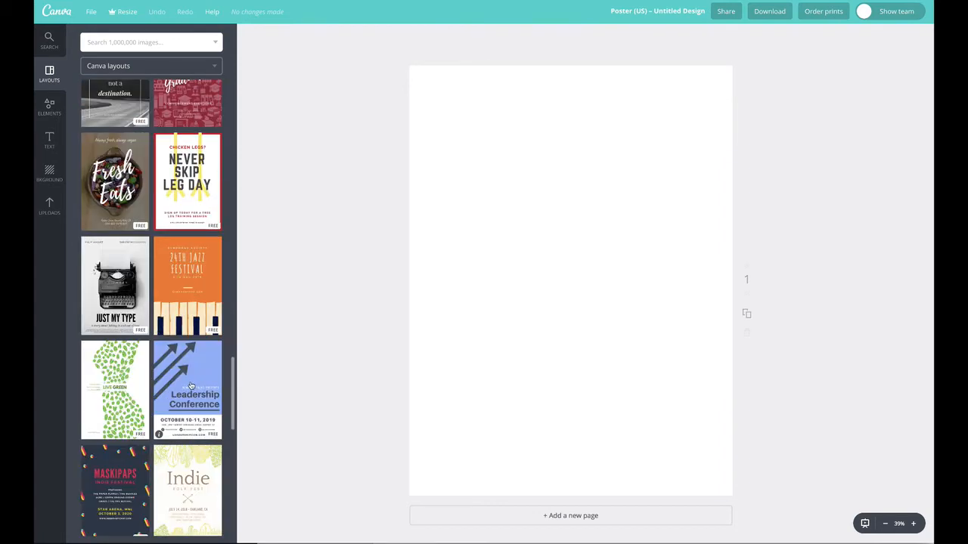
pyautogui.scroll(-3, 189, 385)
pyautogui.scroll(-3, 189, 385)
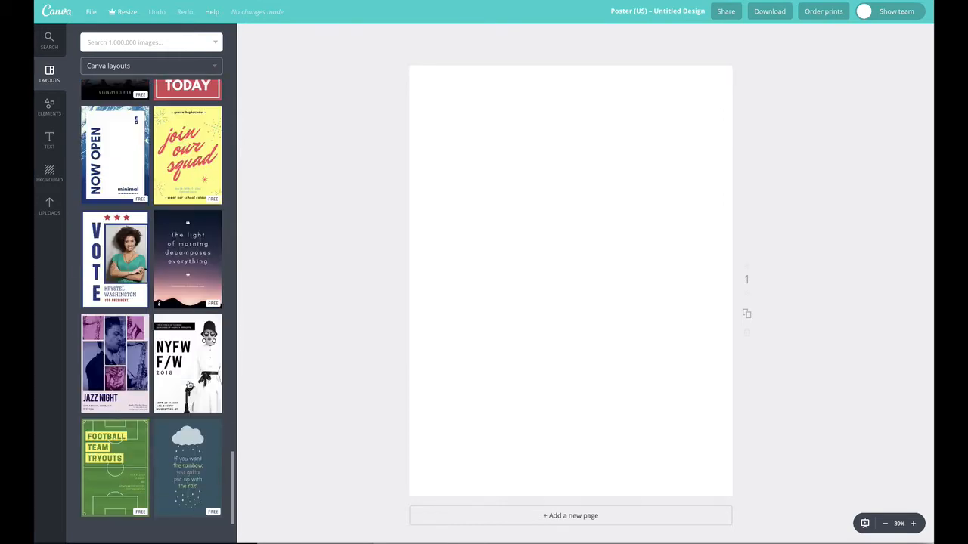
pyautogui.scroll(-1, 189, 385)
pyautogui.scroll(-1, 189, 386)
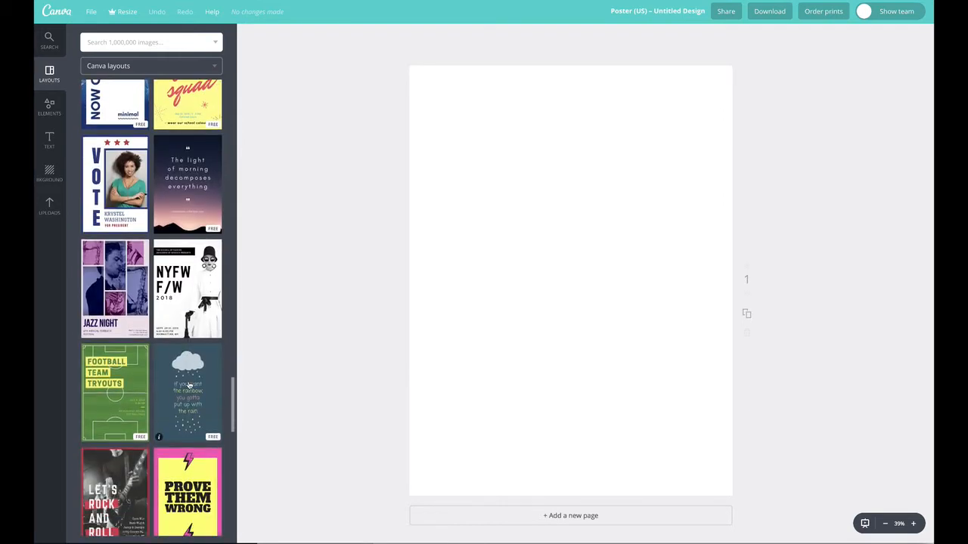
pyautogui.moveTo(185, 283)
pyautogui.click(185, 301)
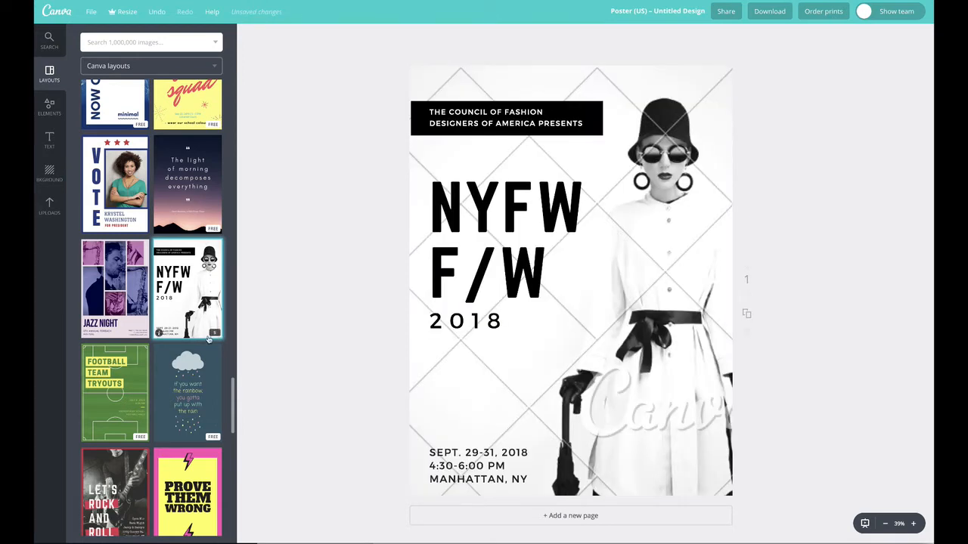
# Step: Replace the layout's fashion model photo with the uploaded photo of the woman at a railing among palm trees
pyautogui.click(635, 369)
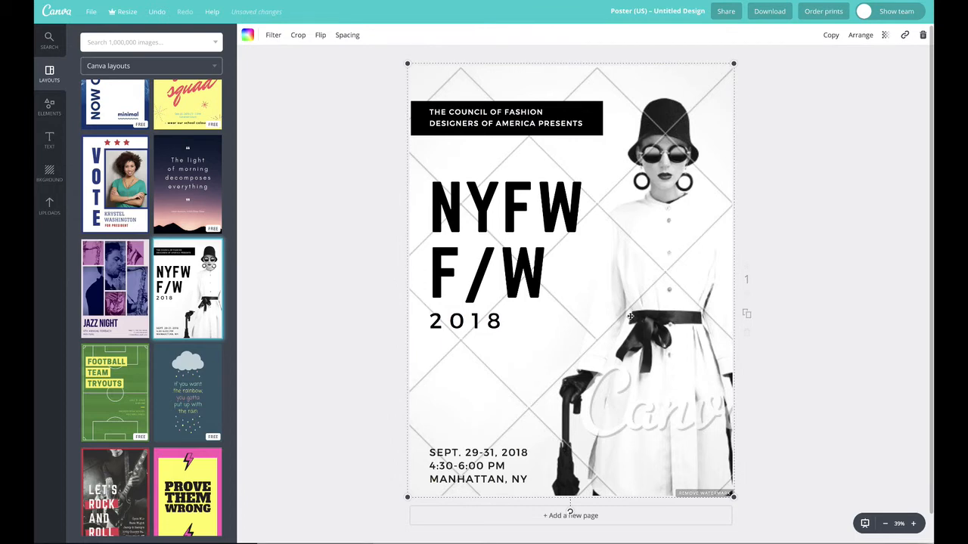
pyautogui.press('Delete')
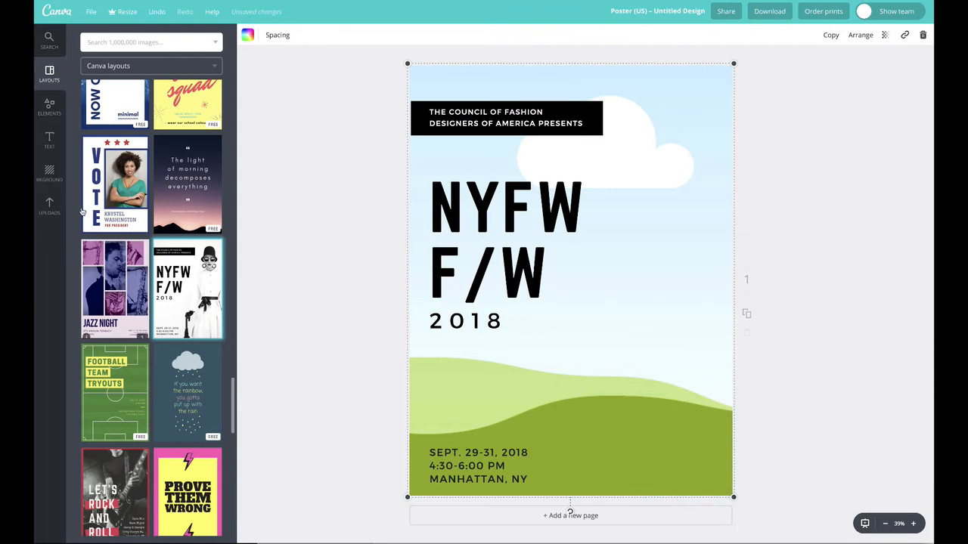
pyautogui.click(49, 206)
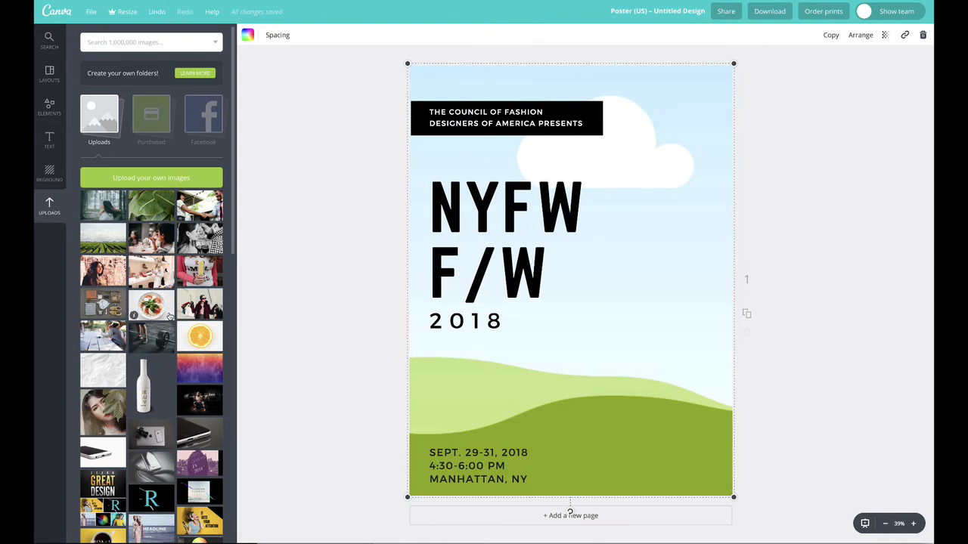
pyautogui.scroll(-3, 170, 317)
pyautogui.scroll(-10, 147, 356)
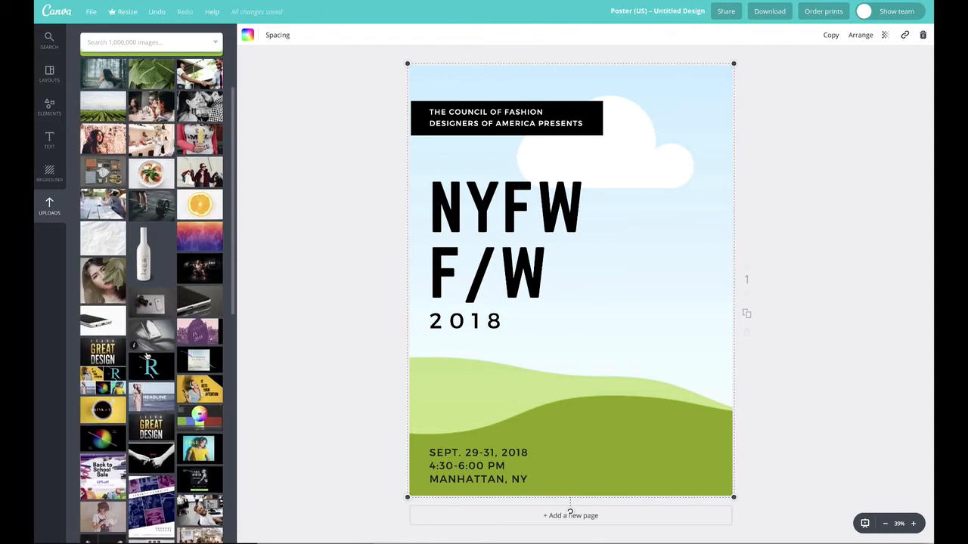
pyautogui.scroll(-15, 168, 375)
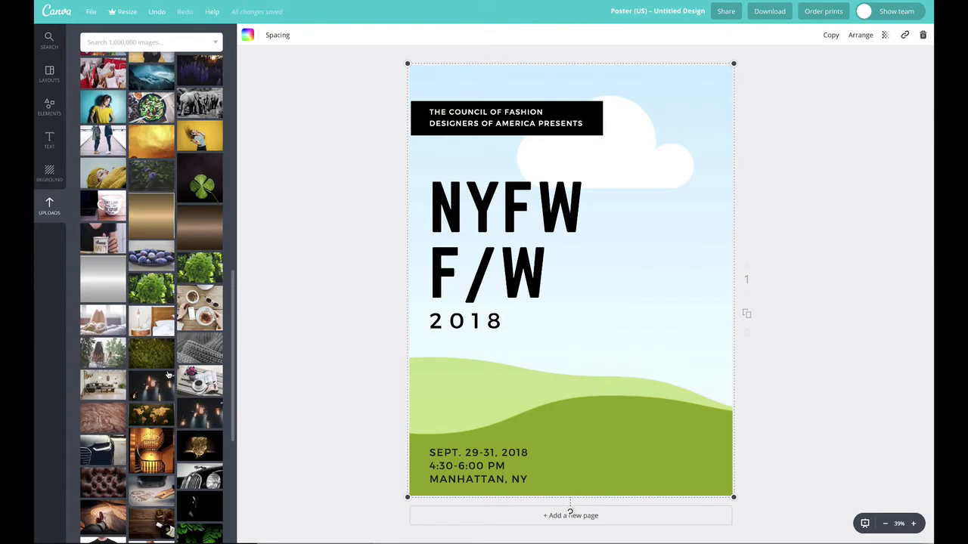
pyautogui.scroll(3, 169, 380)
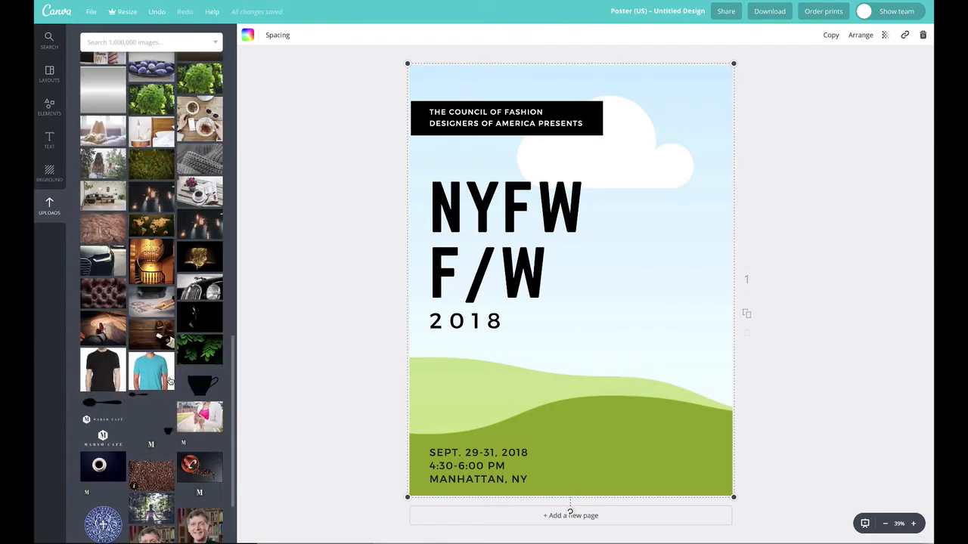
pyautogui.scroll(-1, 170, 382)
pyautogui.moveTo(152, 484); pyautogui.dragTo(680, 303)
pyautogui.doubleClick(614, 302)
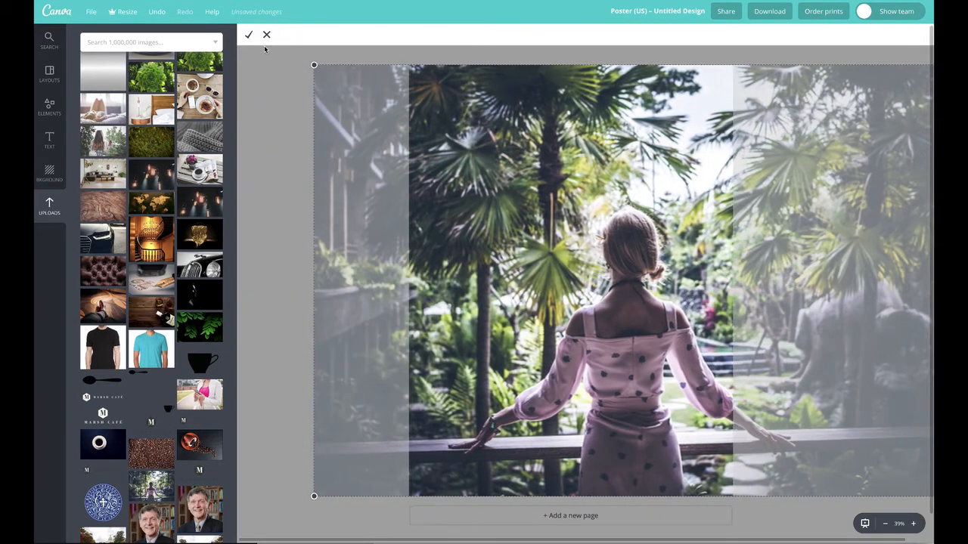
pyautogui.click(260, 78)
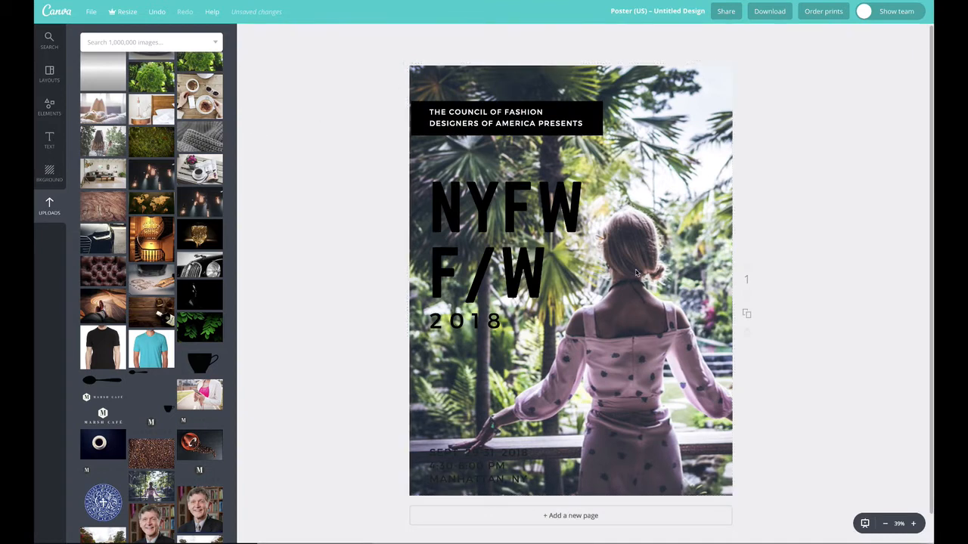
# Step: Move the "NYFW F/W" heading slightly up and to the left on the poster
pyautogui.moveTo(446, 201)
pyautogui.mouseDown()
pyautogui.moveTo(582, 215)
pyautogui.moveTo(443, 195)
pyautogui.mouseUp()
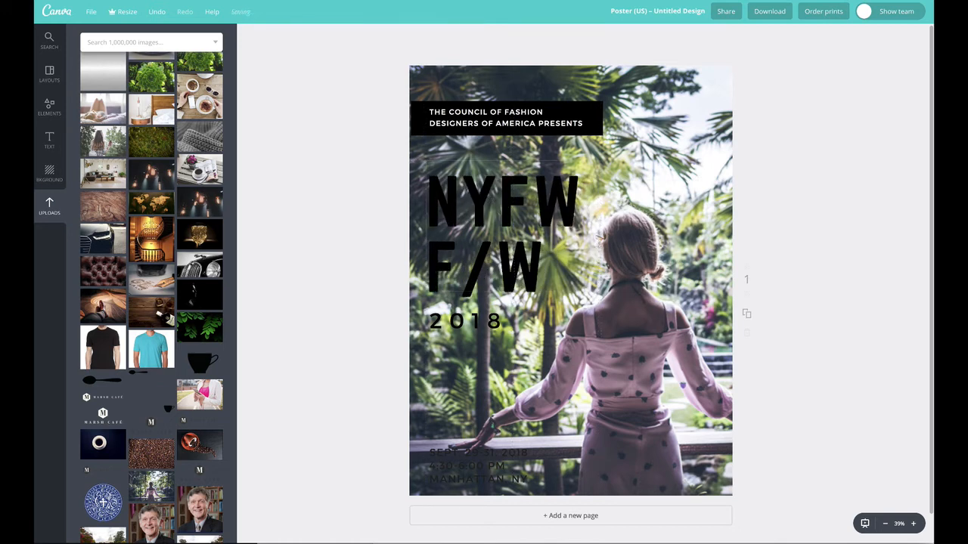
pyautogui.click(511, 225)
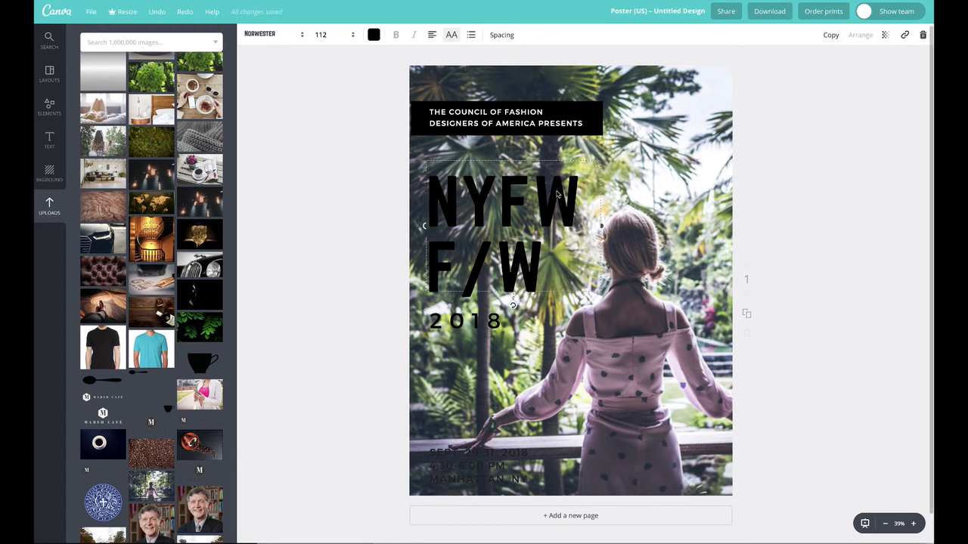
pyautogui.click(492, 203)
pyautogui.click(453, 152)
# Step: Bring the background photo forward in the layer order until it covers the banner and all the poster's texts
pyautogui.click(681, 188)
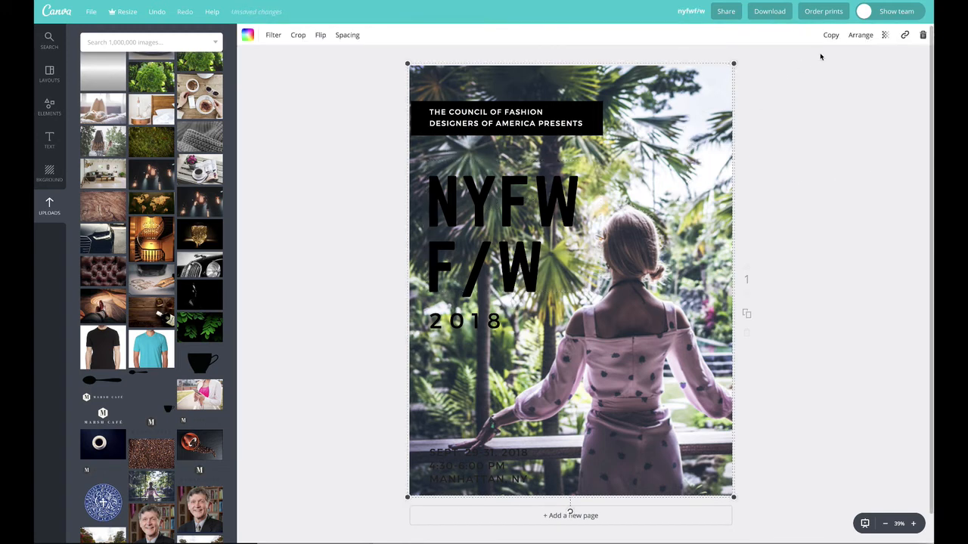
pyautogui.click(861, 35)
pyautogui.click(847, 65)
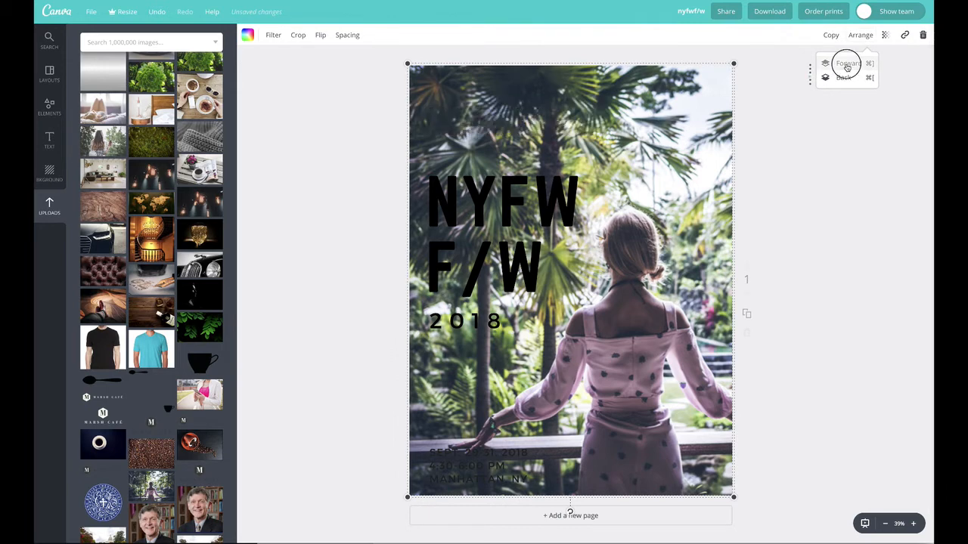
pyautogui.click(847, 65)
pyautogui.click(847, 65)
pyautogui.click(859, 219)
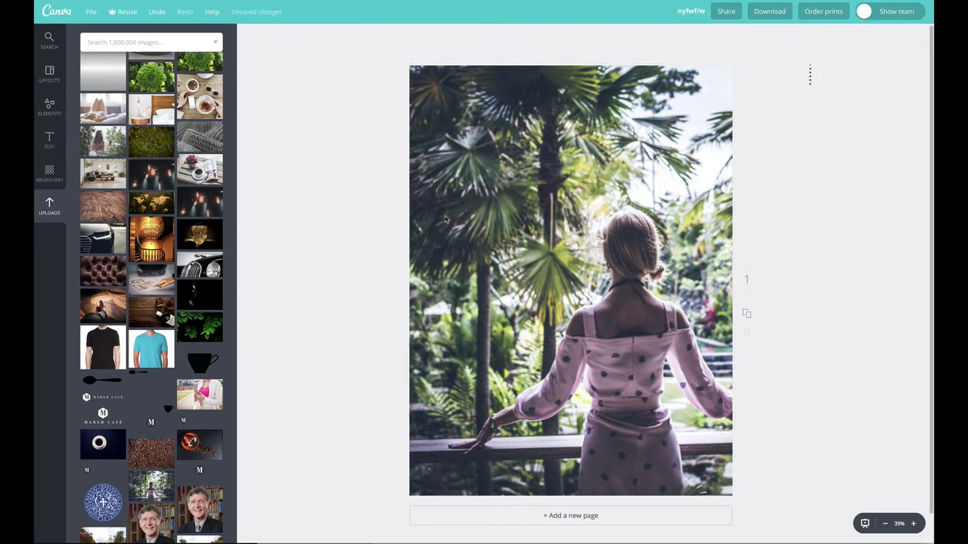
# Step: Send the photo backward in the layer order until it sits behind the banner and all the texts
pyautogui.click(622, 195)
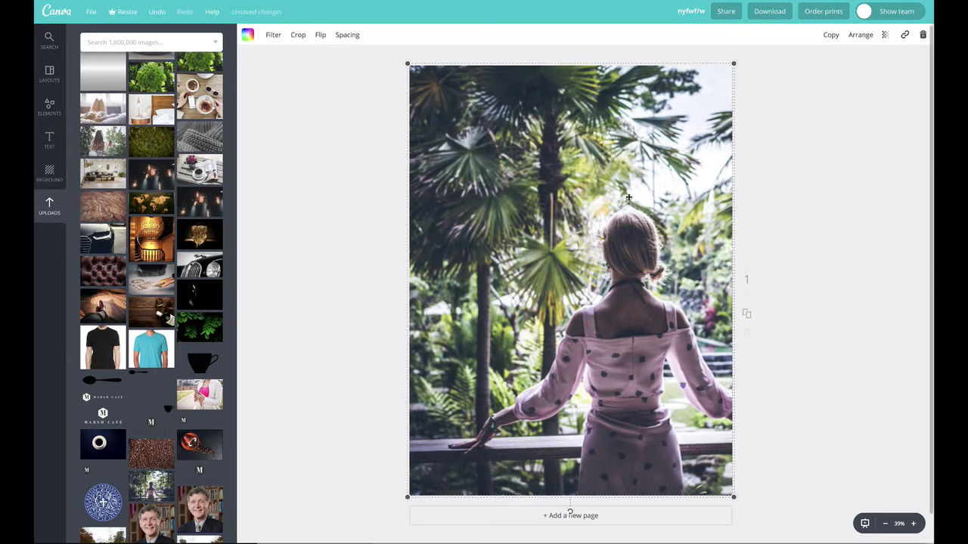
pyautogui.click(862, 34)
pyautogui.click(847, 78)
pyautogui.click(847, 78)
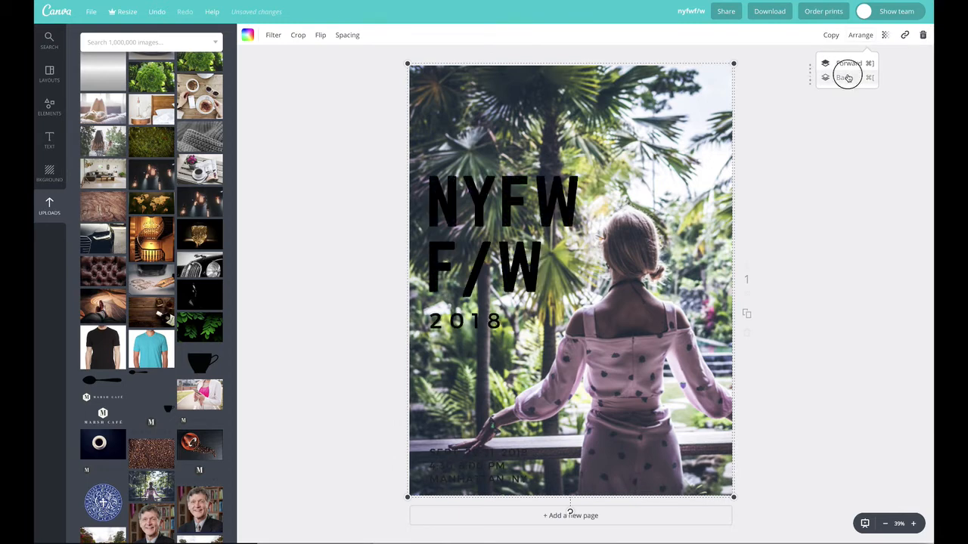
pyautogui.click(847, 78)
pyautogui.click(847, 78)
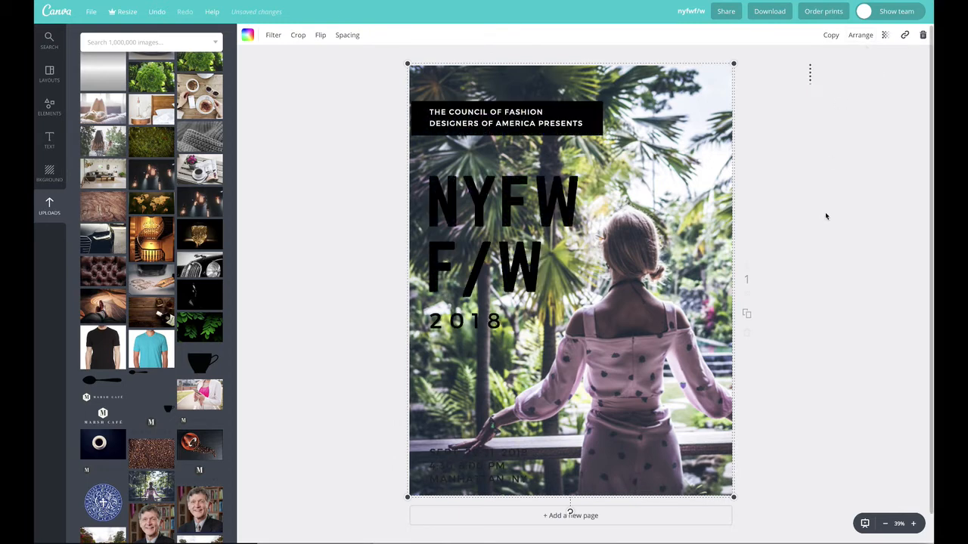
# Step: Recolor the black banner behind "The Council of Fashion Designers of America Presents" to turquoise from the default palette
pyautogui.click(427, 116)
pyautogui.click(247, 35)
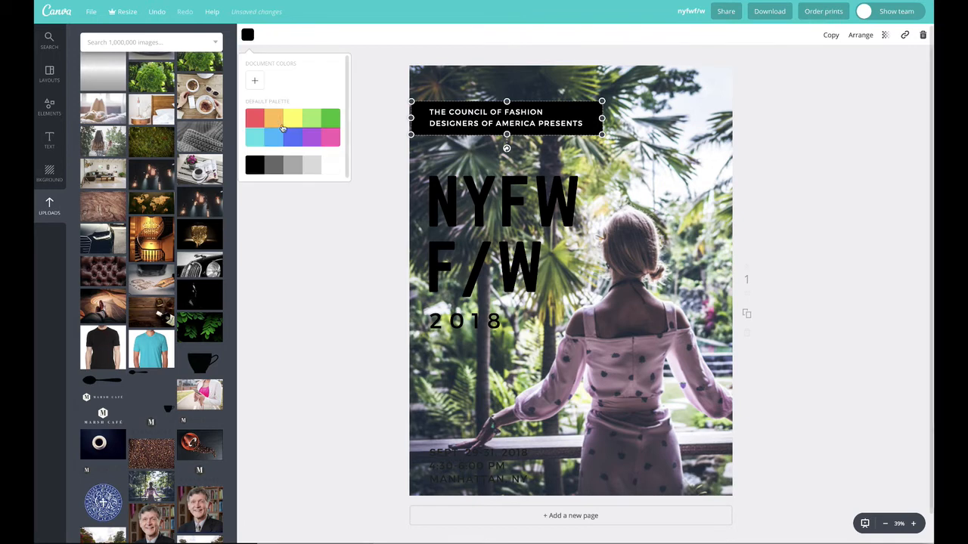
pyautogui.click(255, 137)
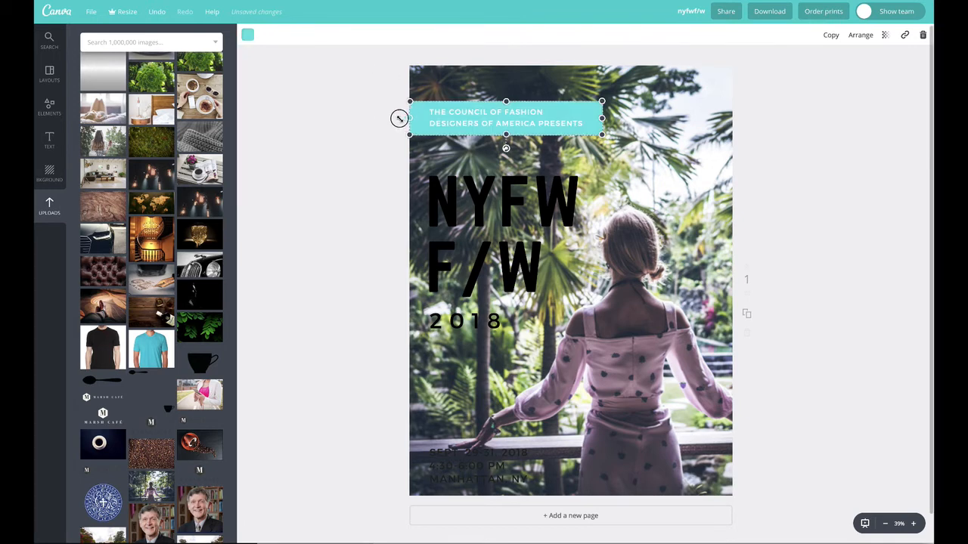
# Step: Change the color of both lines of the "NYFW F/W" heading to white
pyautogui.doubleClick(443, 204)
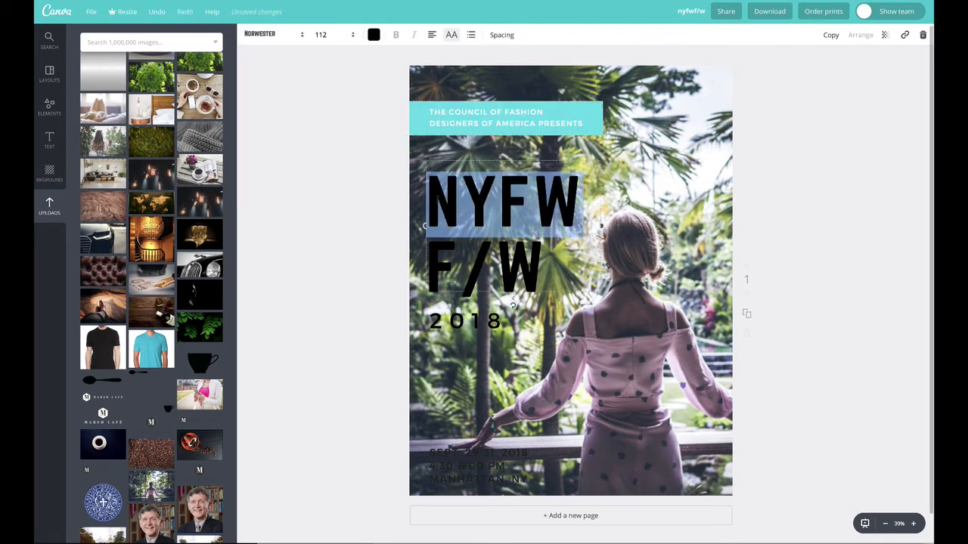
pyautogui.moveTo(579, 201); pyautogui.dragTo(564, 261)
pyautogui.click(374, 35)
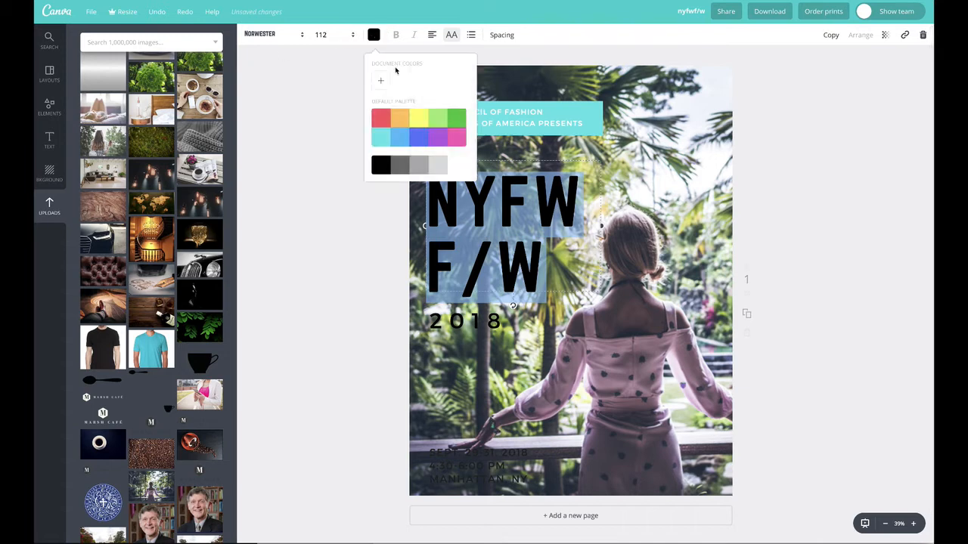
pyautogui.click(454, 163)
pyautogui.click(335, 199)
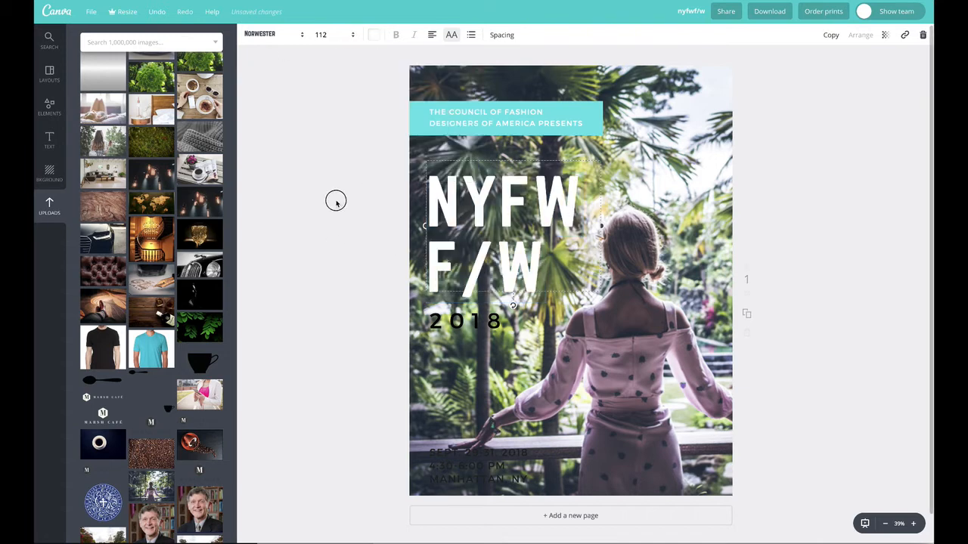
# Step: Change the color of the "2018" text below the heading to white
pyautogui.doubleClick(476, 320)
pyautogui.click(374, 35)
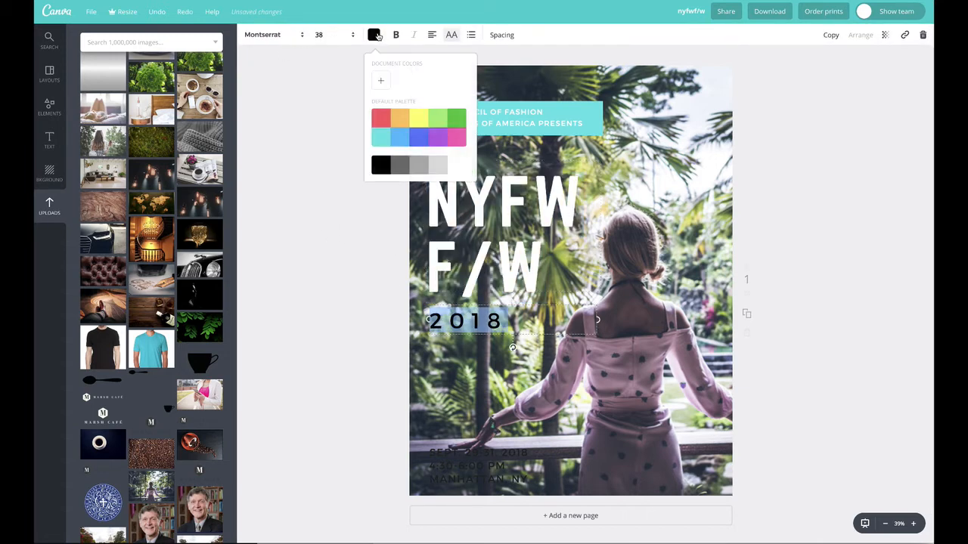
pyautogui.click(456, 164)
pyautogui.click(339, 240)
# Step: Change the color of all three lines of the date, time and location text to white
pyautogui.click(454, 461)
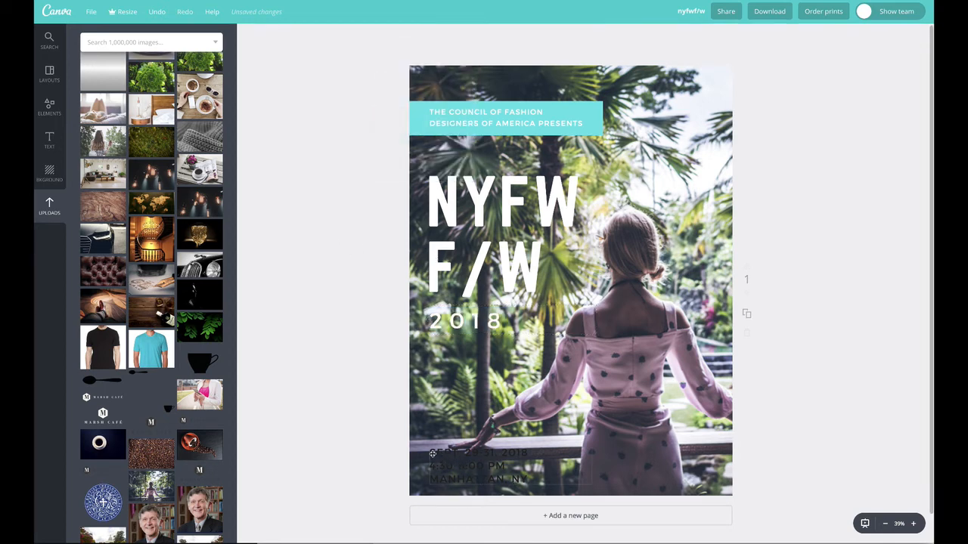
pyautogui.moveTo(484, 465); pyautogui.dragTo(450, 161)
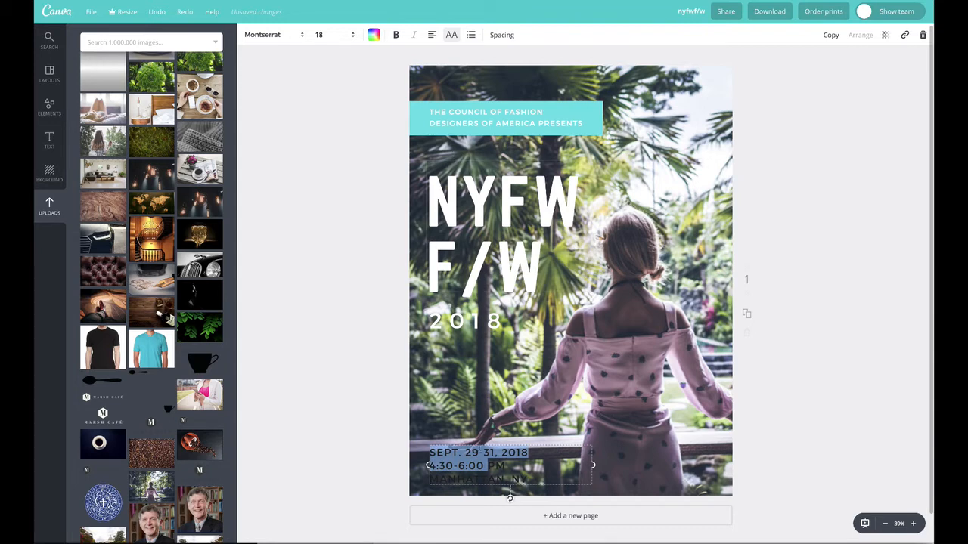
pyautogui.moveTo(528, 479); pyautogui.dragTo(425, 449)
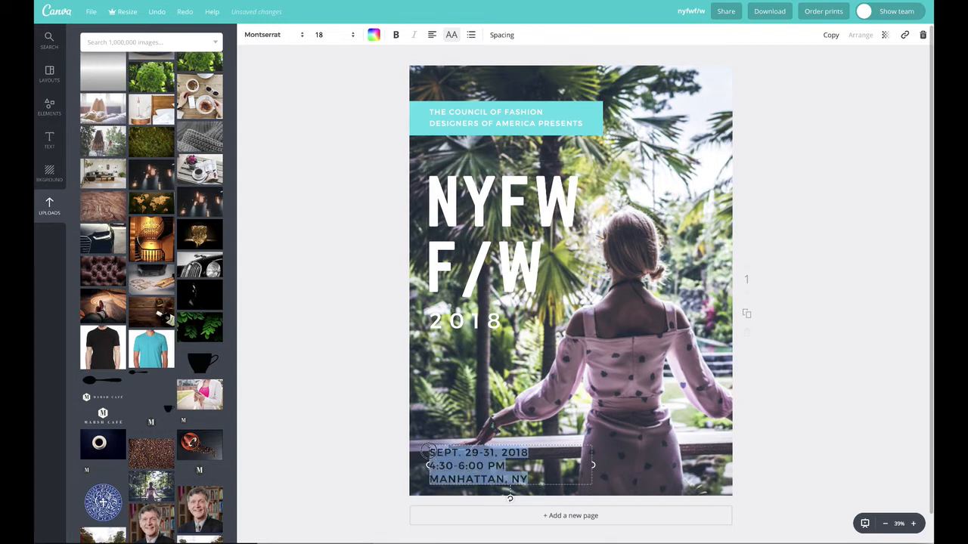
pyautogui.click(374, 35)
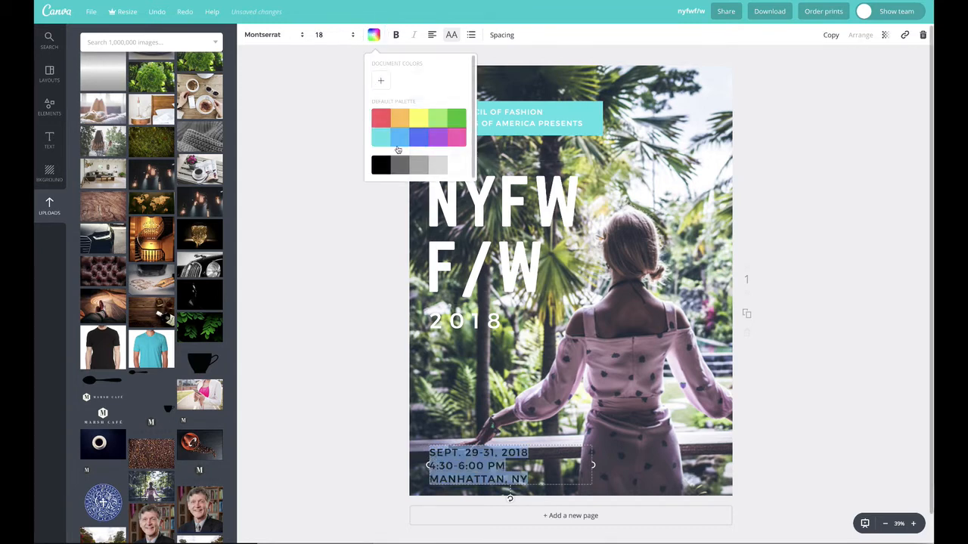
pyautogui.click(335, 271)
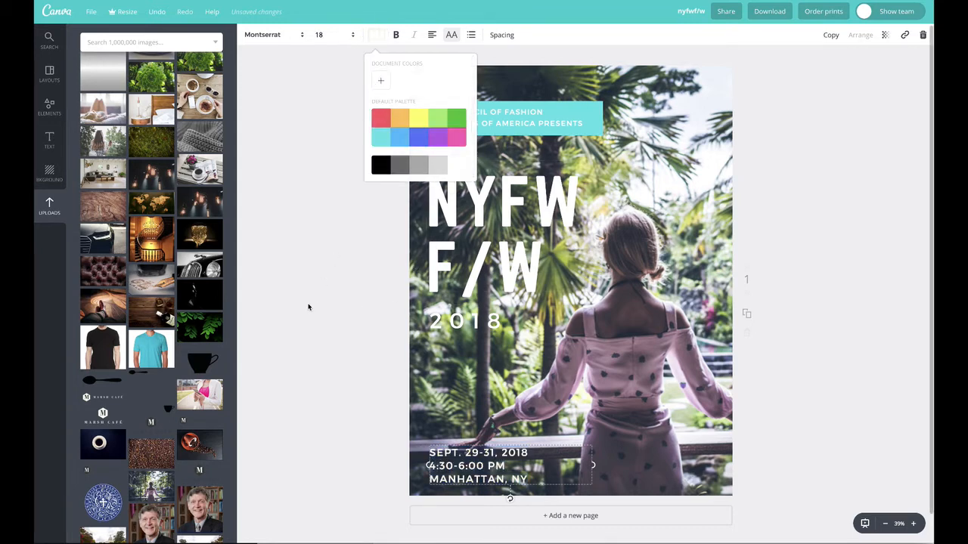
# Step: Show the advanced filter options for the poster's background photo and apply the Cali filter
pyautogui.click(690, 323)
pyautogui.click(274, 36)
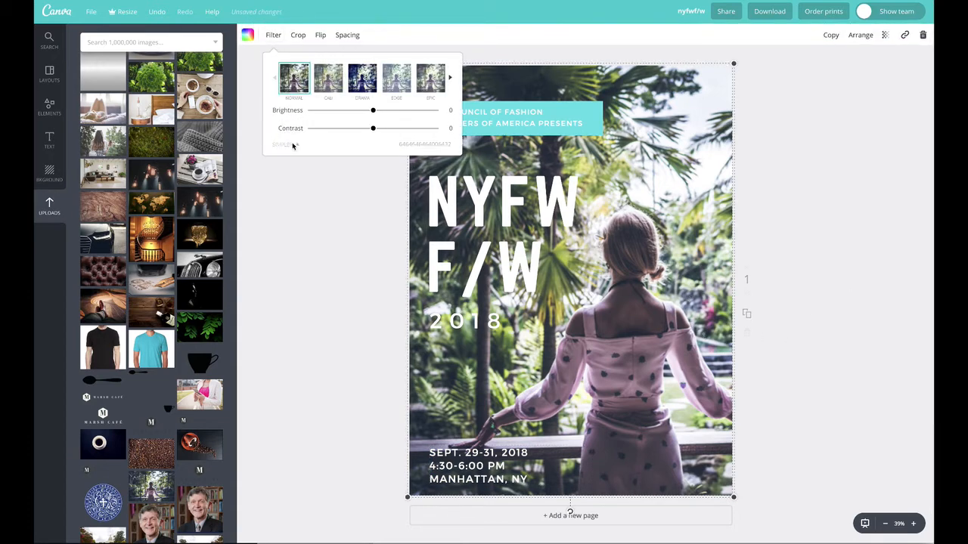
pyautogui.click(292, 146)
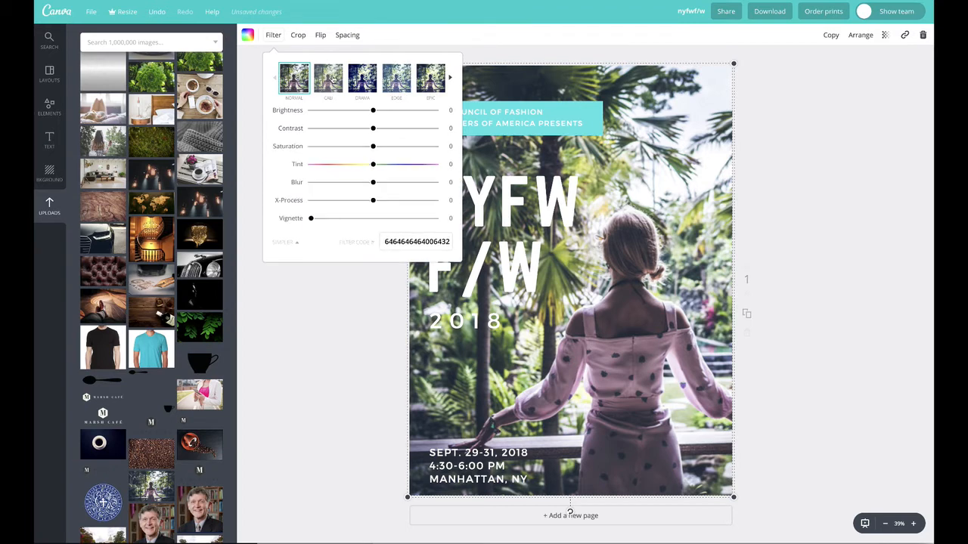
pyautogui.click(332, 81)
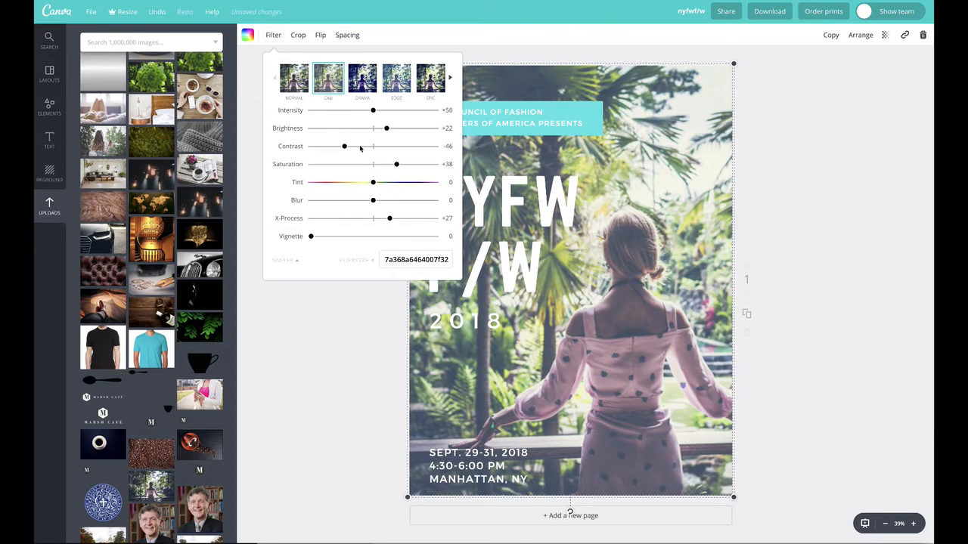
# Step: Set the photo's contrast to -56, vignette to +100 and tint to +38
pyautogui.moveTo(343, 149)
pyautogui.mouseDown()
pyautogui.moveTo(319, 147)
pyautogui.moveTo(338, 146)
pyautogui.mouseUp()
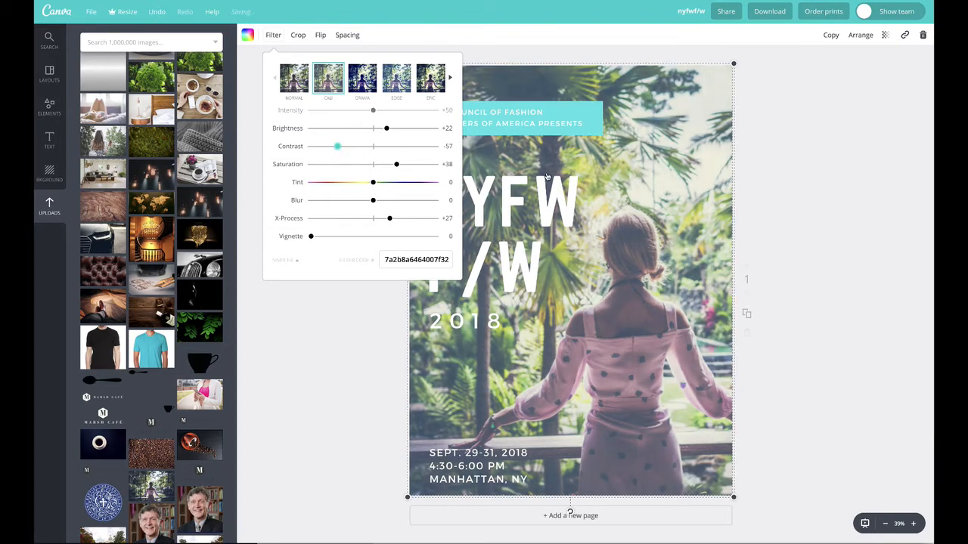
pyautogui.moveTo(312, 238); pyautogui.dragTo(440, 238)
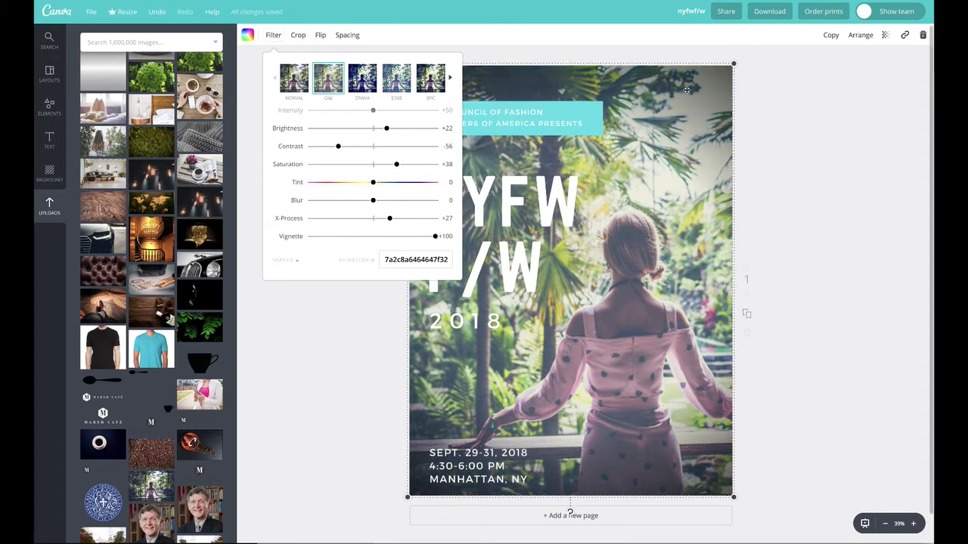
pyautogui.click(359, 183)
pyautogui.moveTo(386, 184); pyautogui.dragTo(398, 185)
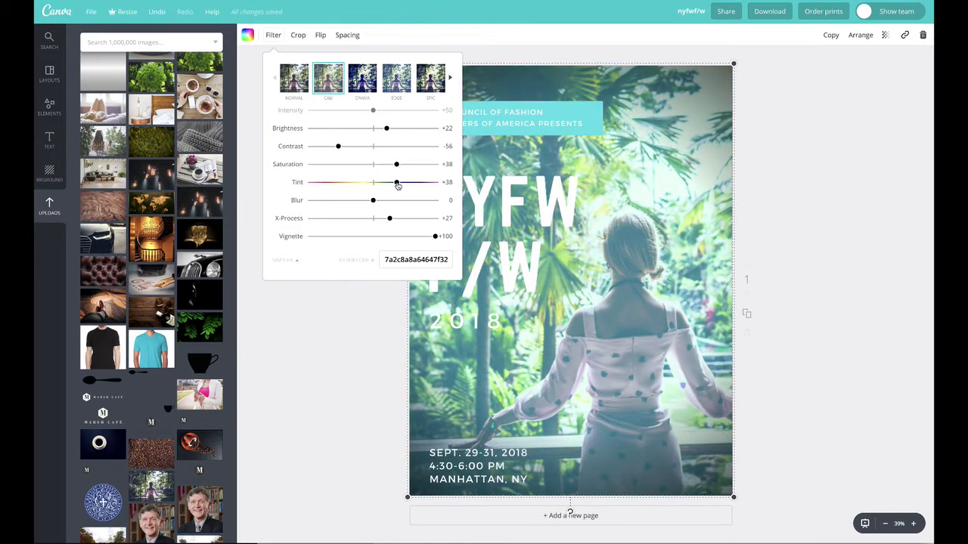
# Step: Adjust the photo's filter settings to saturation -100, tint +67 and contrast -93
pyautogui.moveTo(330, 165); pyautogui.dragTo(305, 164)
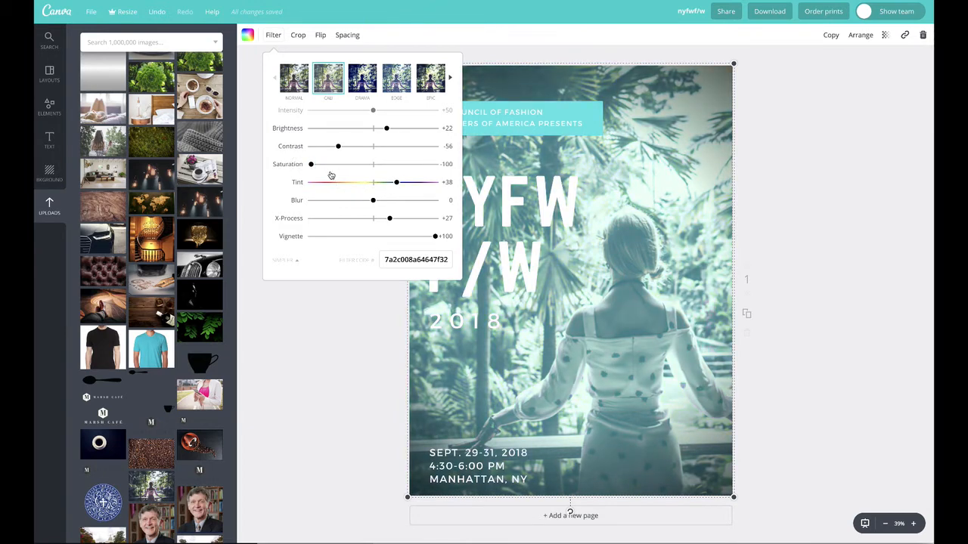
pyautogui.click(415, 182)
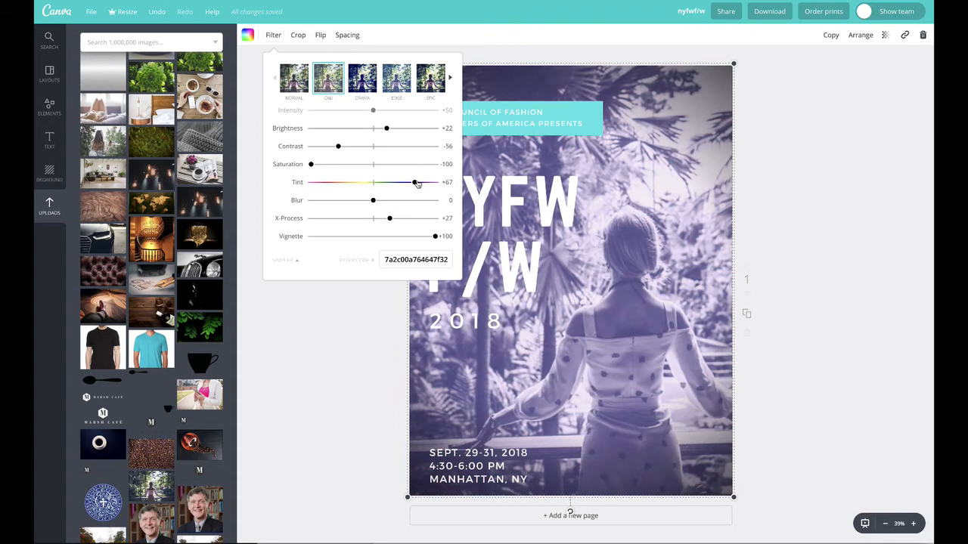
pyautogui.click(362, 147)
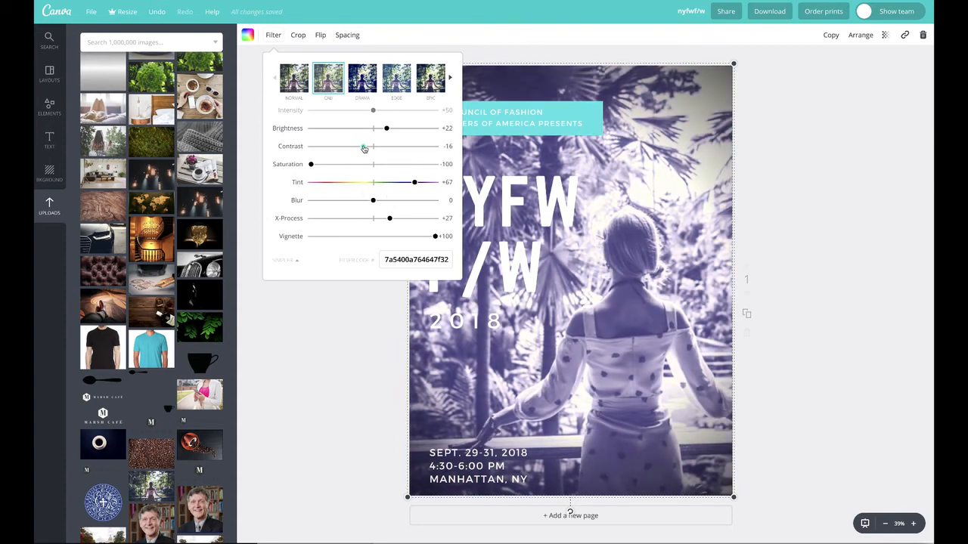
pyautogui.moveTo(325, 146); pyautogui.dragTo(316, 147)
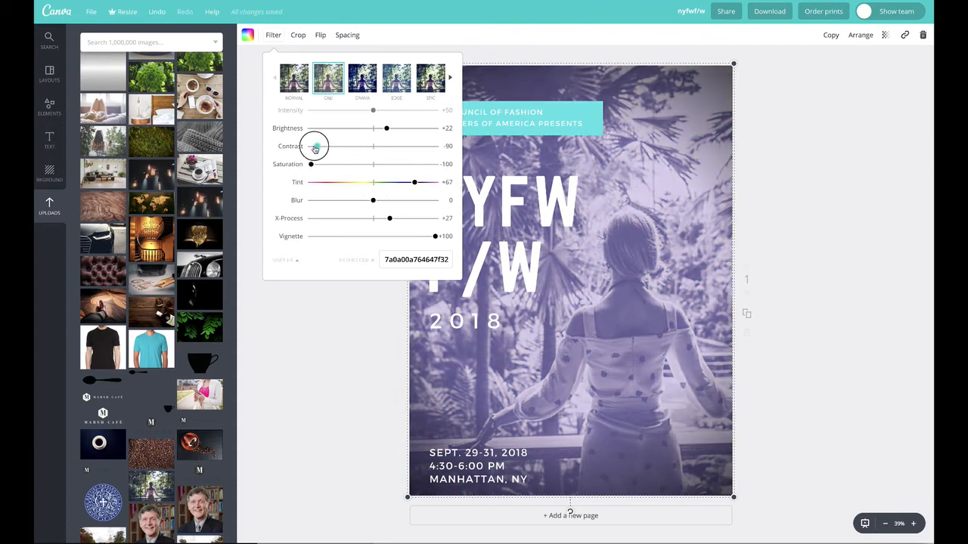
# Step: Set the photo's vignette to +72 and its brightness to -32, closing the filter settings
pyautogui.click(402, 240)
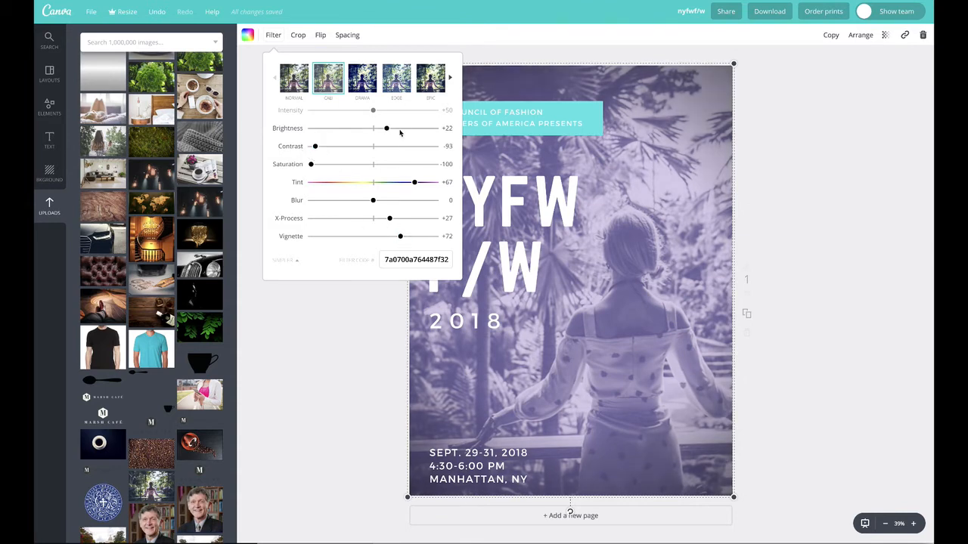
pyautogui.moveTo(400, 133); pyautogui.dragTo(353, 129)
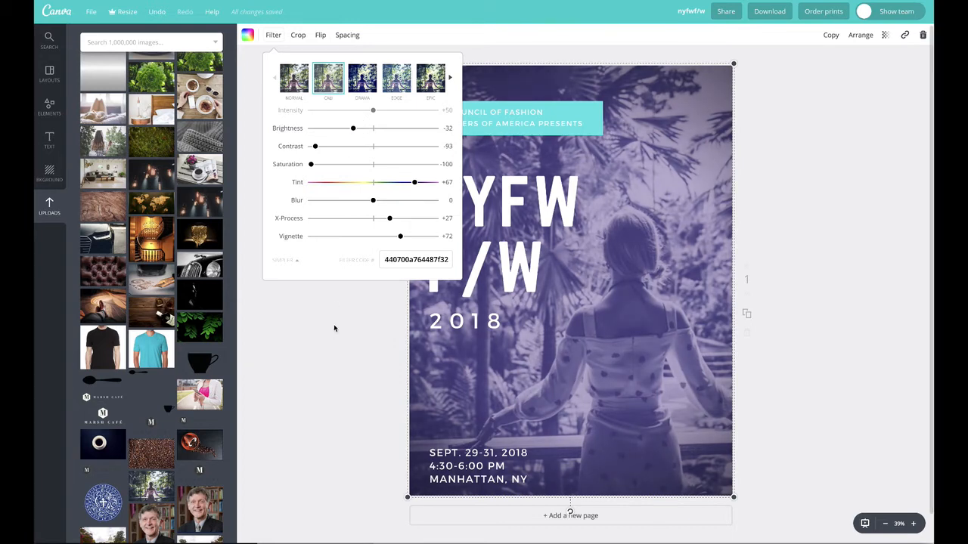
pyautogui.click(333, 321)
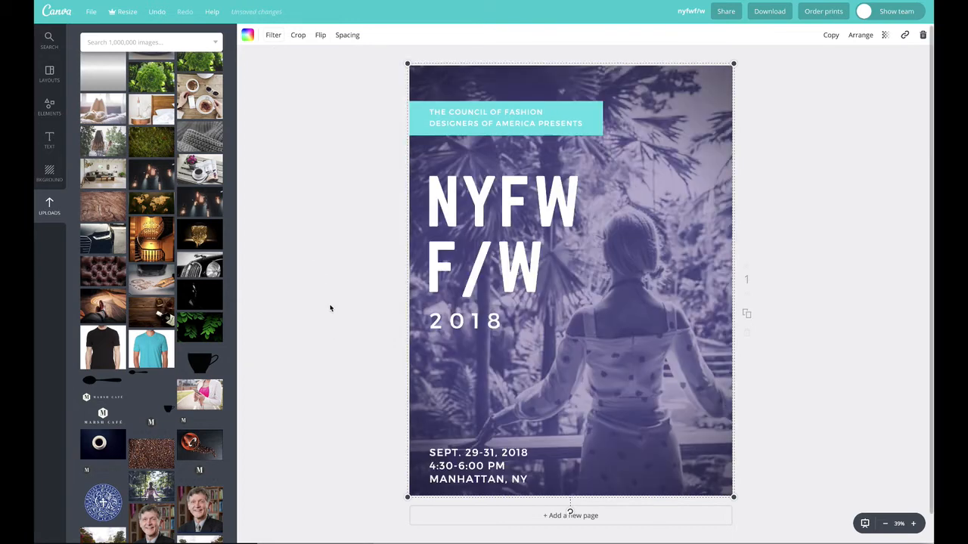
# Step: Move the date, time and location text slightly up from the poster's lower edge
pyautogui.click(418, 116)
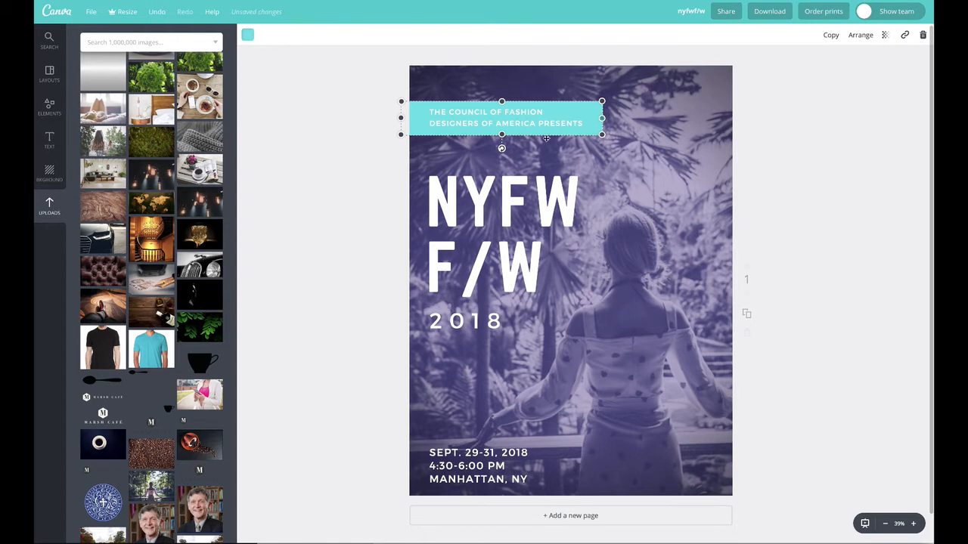
pyautogui.moveTo(447, 454); pyautogui.dragTo(456, 446)
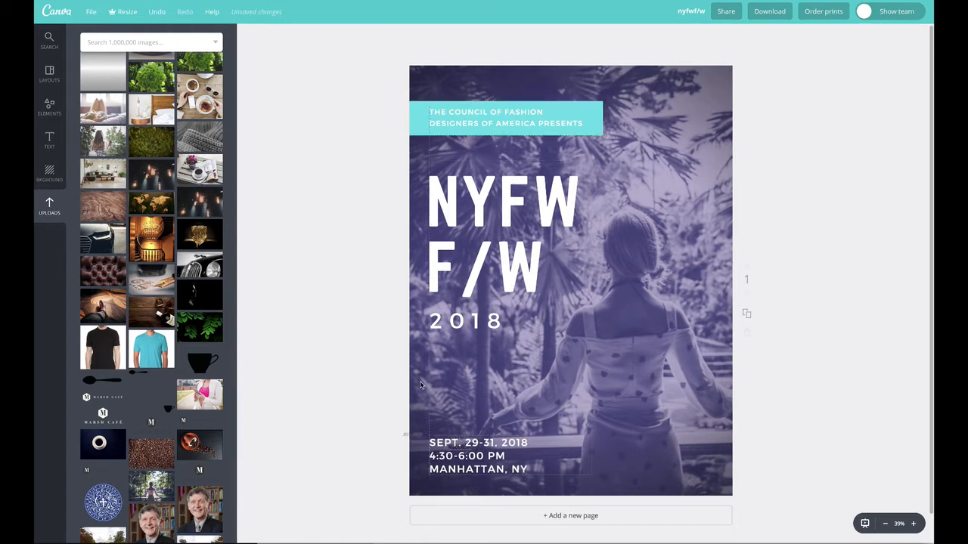
# Step: Change the font of the "2018" text to Norwester
pyautogui.doubleClick(464, 329)
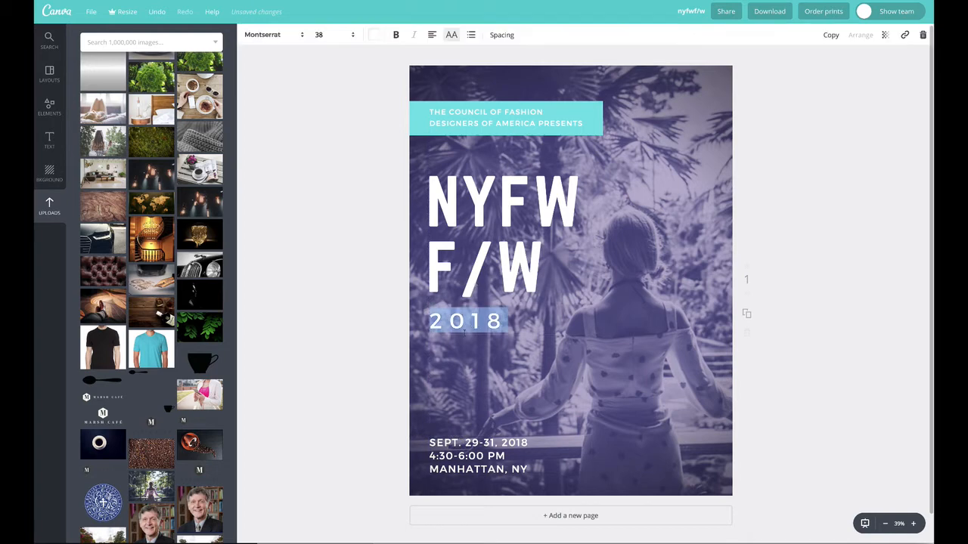
pyautogui.click(283, 34)
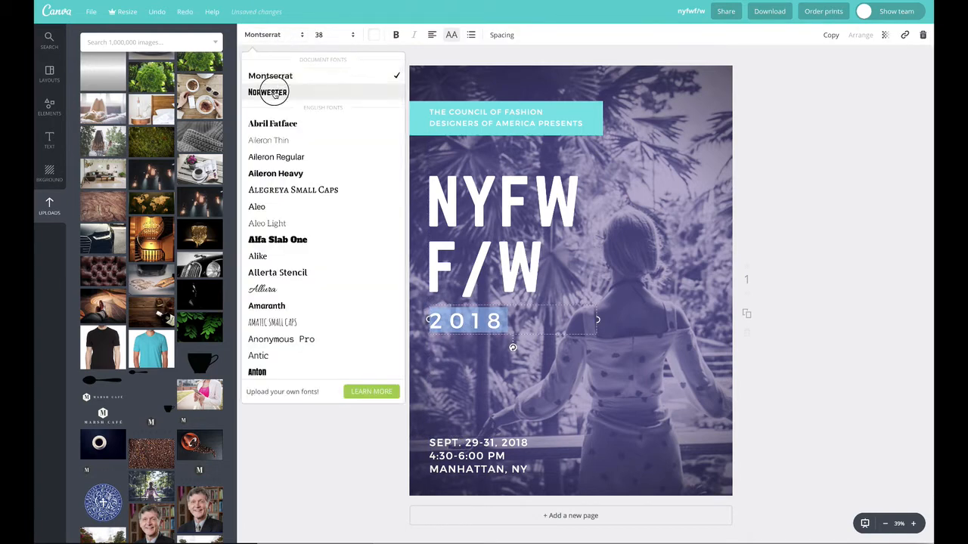
pyautogui.click(275, 93)
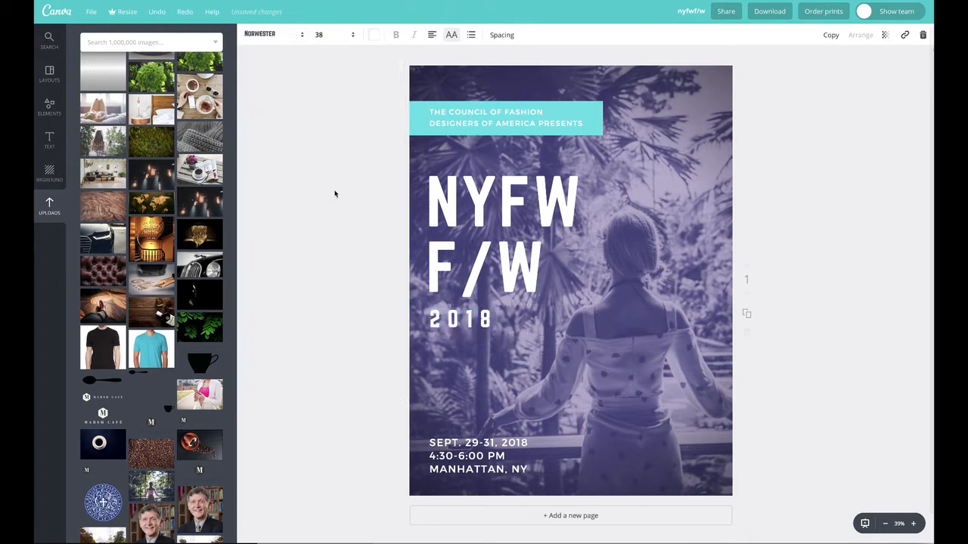
pyautogui.click(335, 194)
# Step: Rearrange the poster with "2018" in the upper right corner and the "NYFW F/W" heading, turquoise banner and banner text moved down above the date block
pyautogui.moveTo(461, 319); pyautogui.dragTo(667, 131)
pyautogui.moveTo(472, 196); pyautogui.dragTo(468, 353)
pyautogui.moveTo(425, 122); pyautogui.dragTo(417, 262)
pyautogui.moveTo(462, 128); pyautogui.dragTo(478, 263)
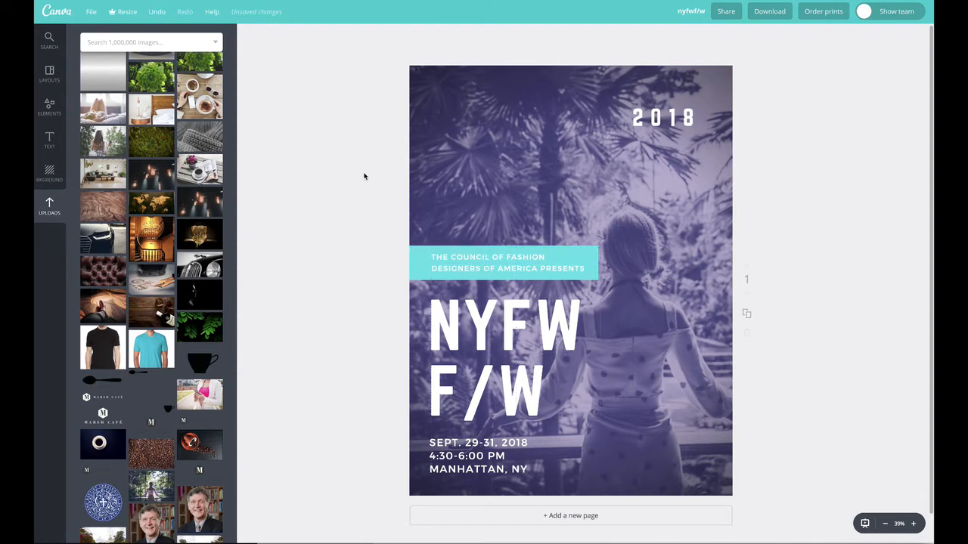
# Step: Shift the background photo slightly to the right within its crop so the woman stands further from the heading
pyautogui.click(681, 332)
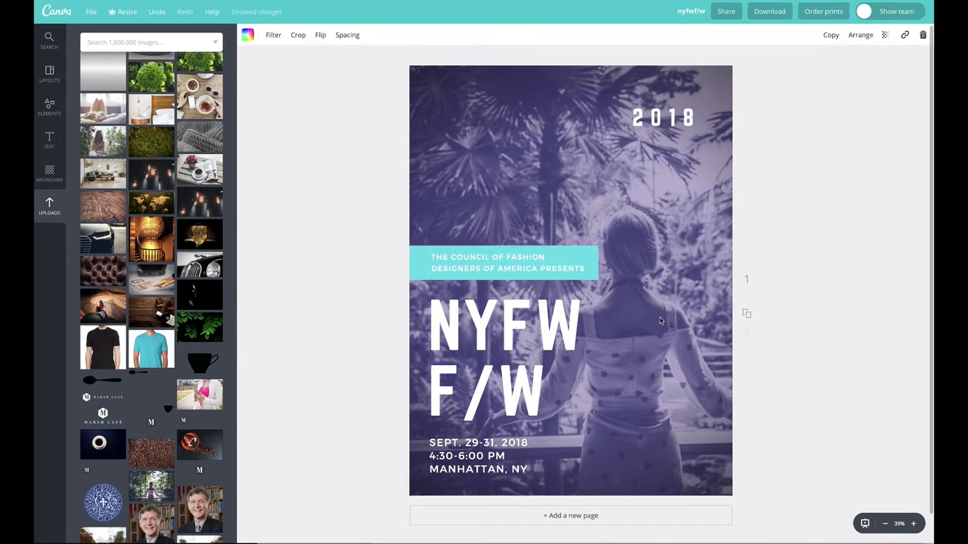
pyautogui.doubleClick(660, 327)
pyautogui.moveTo(642, 283); pyautogui.dragTo(666, 285)
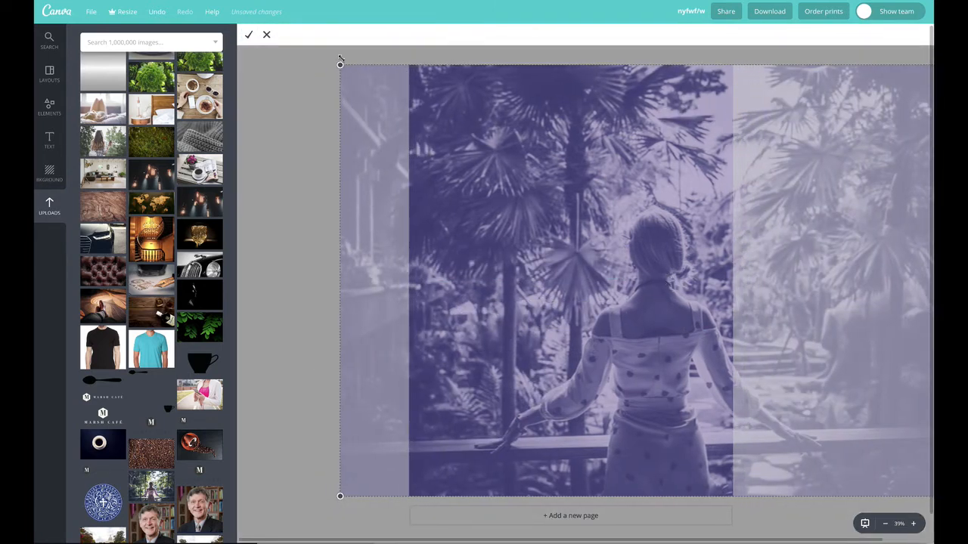
pyautogui.click(249, 35)
pyautogui.click(300, 54)
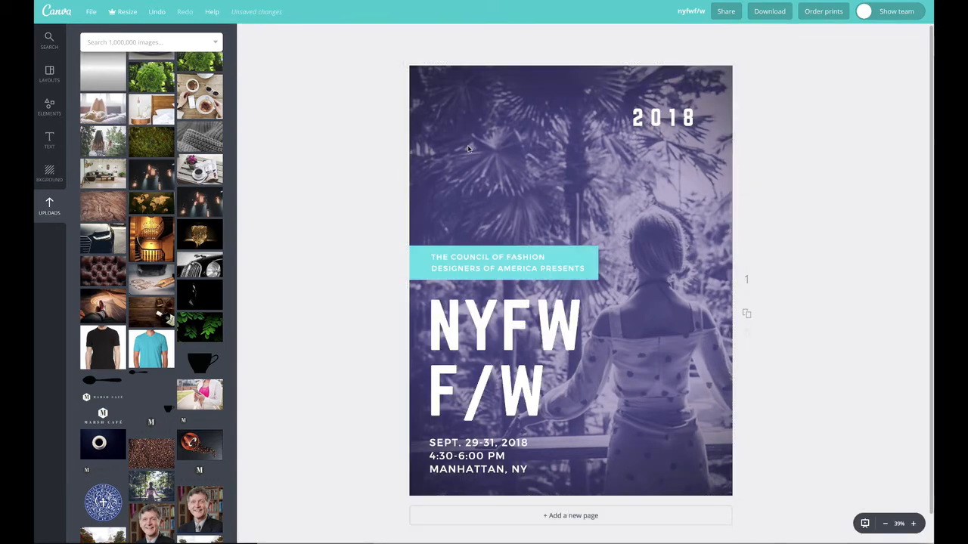
# Step: Delete the "2018" text from the poster's upper right corner
pyautogui.click(649, 119)
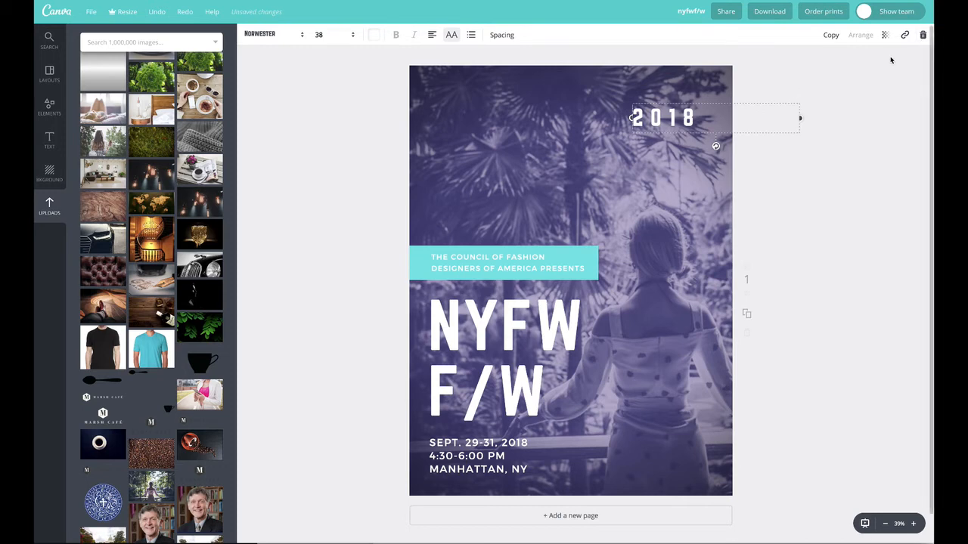
pyautogui.click(922, 35)
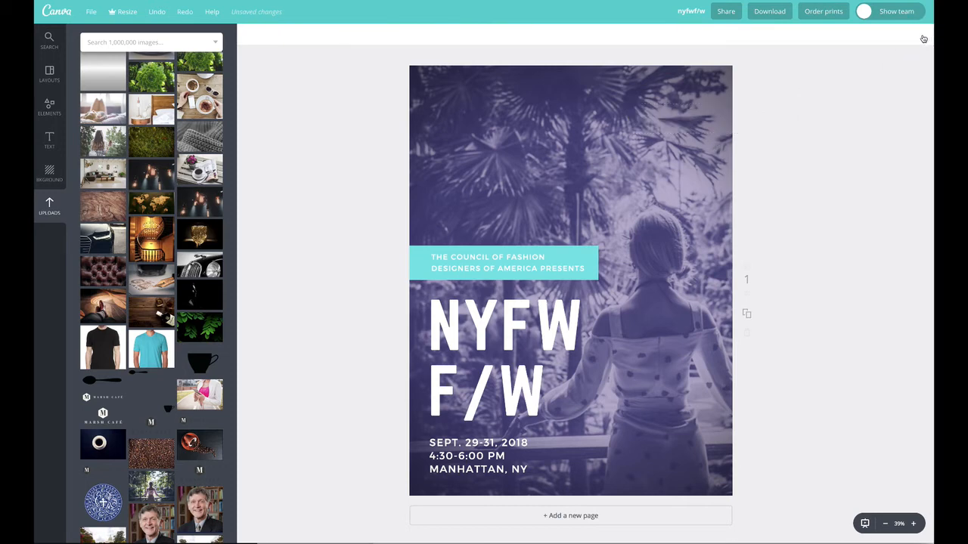
pyautogui.click(519, 350)
pyautogui.click(322, 205)
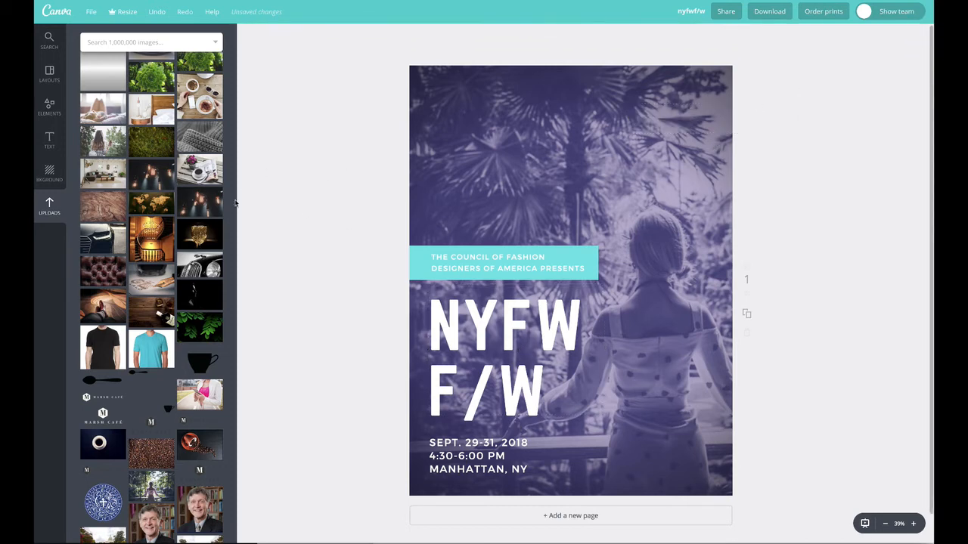
pyautogui.scroll(15, 188, 300)
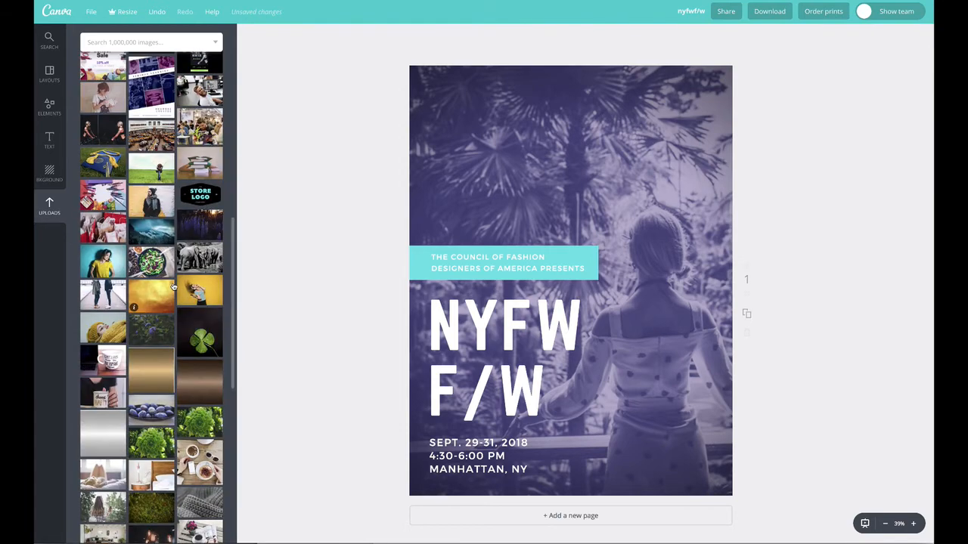
pyautogui.scroll(2, 116, 123)
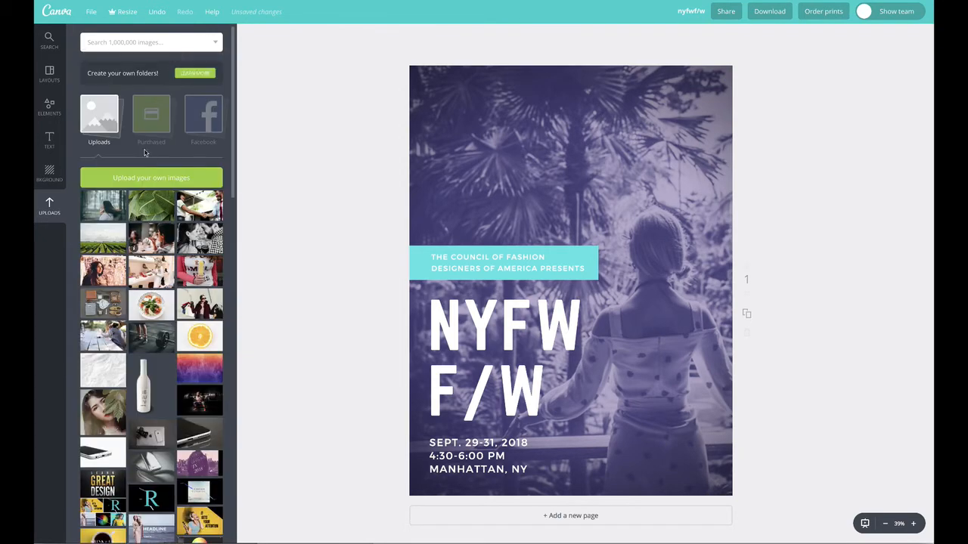
pyautogui.click(95, 121)
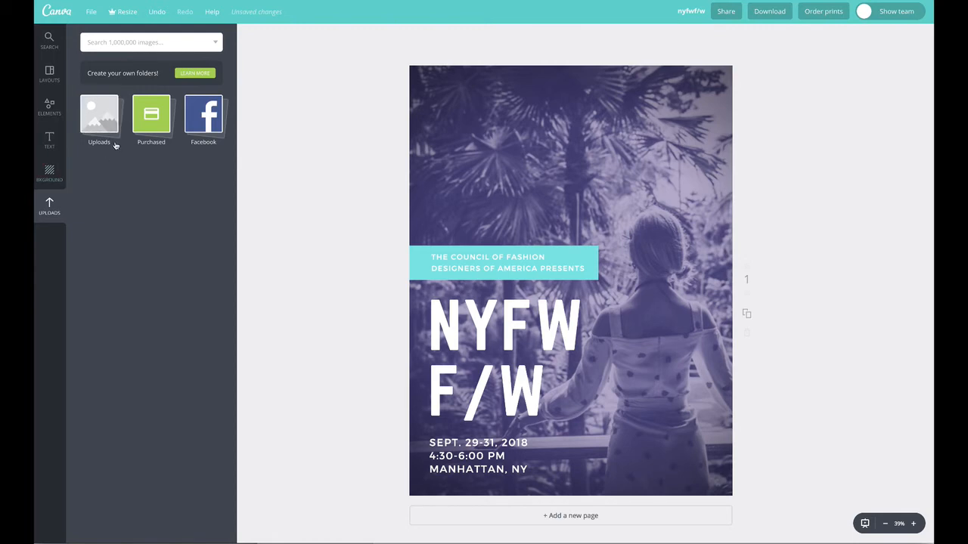
# Step: Add a circular photo frame from the Frames collection, shrink it and place it above the turquoise banner near the poster's left edge
pyautogui.click(50, 110)
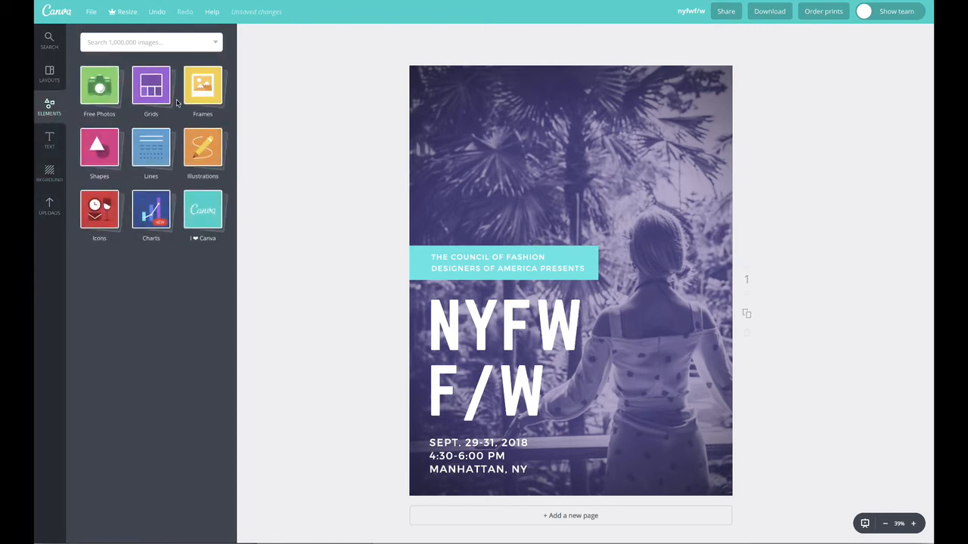
pyautogui.click(201, 85)
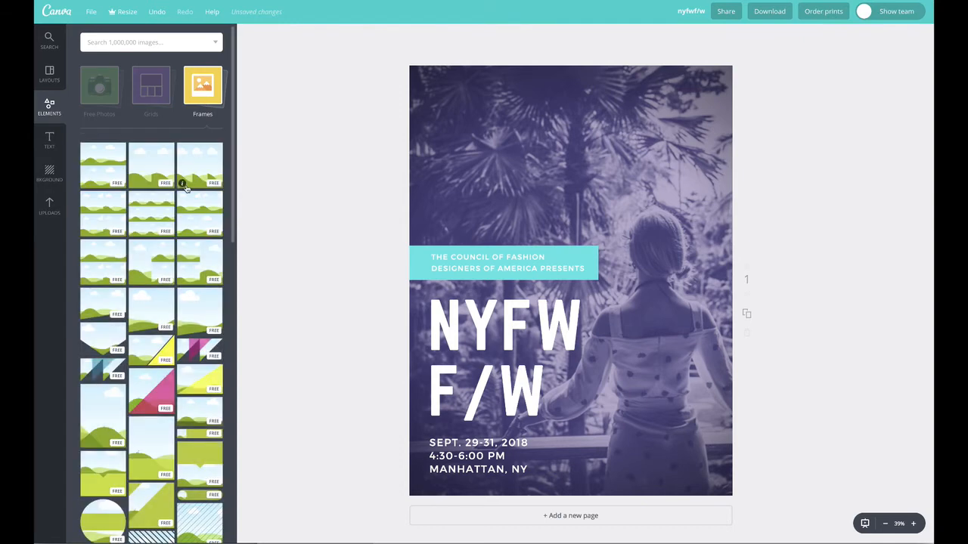
pyautogui.scroll(-5, 160, 344)
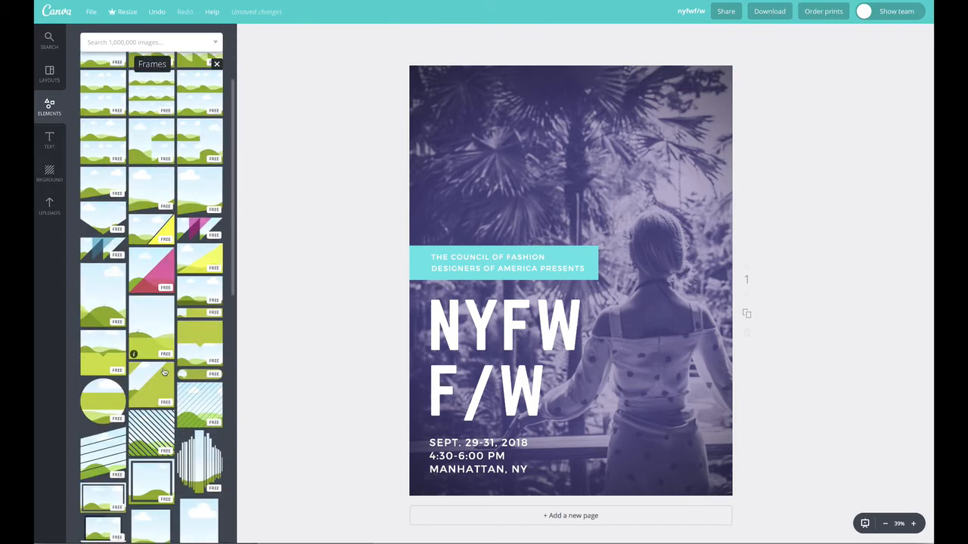
pyautogui.scroll(-2, 155, 397)
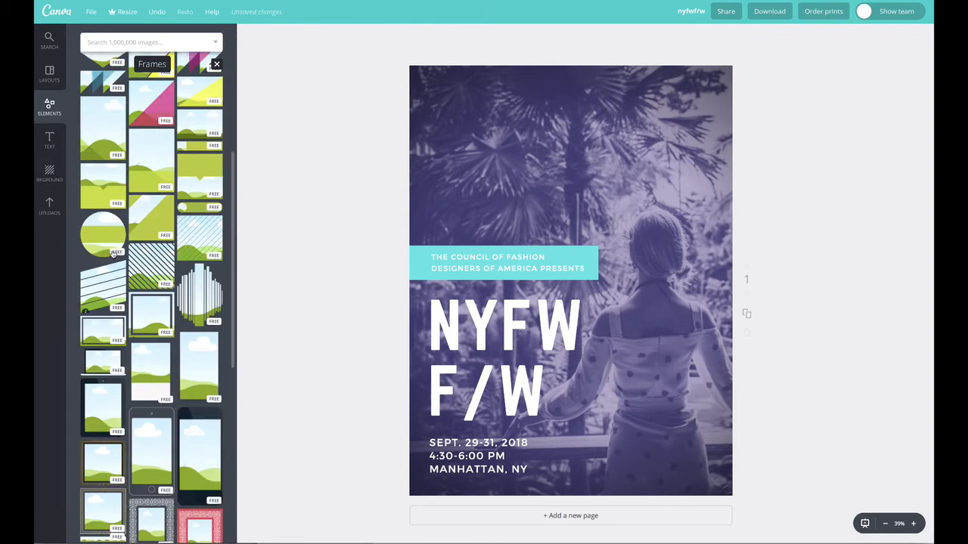
pyautogui.moveTo(112, 253); pyautogui.dragTo(524, 141)
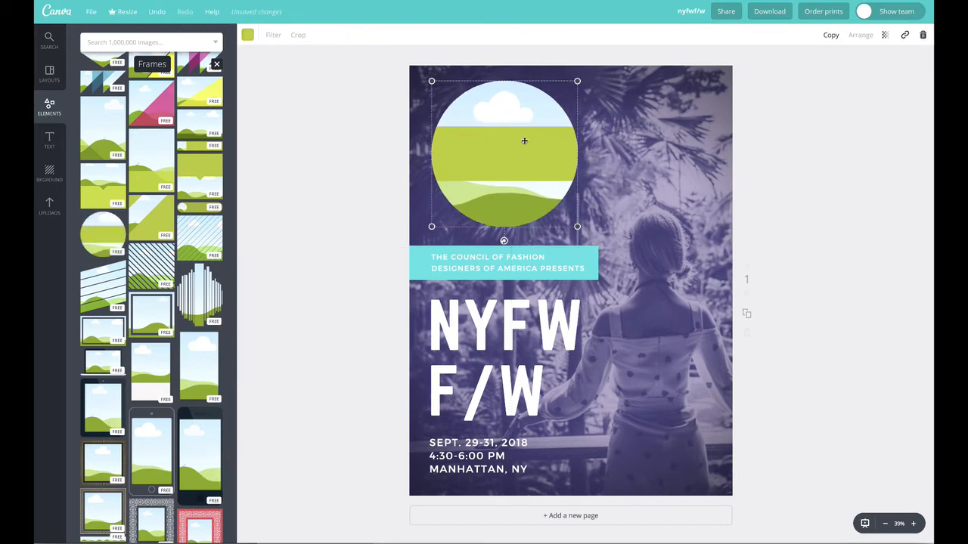
pyautogui.moveTo(571, 87); pyautogui.dragTo(521, 137)
pyautogui.moveTo(495, 179); pyautogui.dragTo(494, 148)
pyautogui.moveTo(519, 199); pyautogui.dragTo(544, 217)
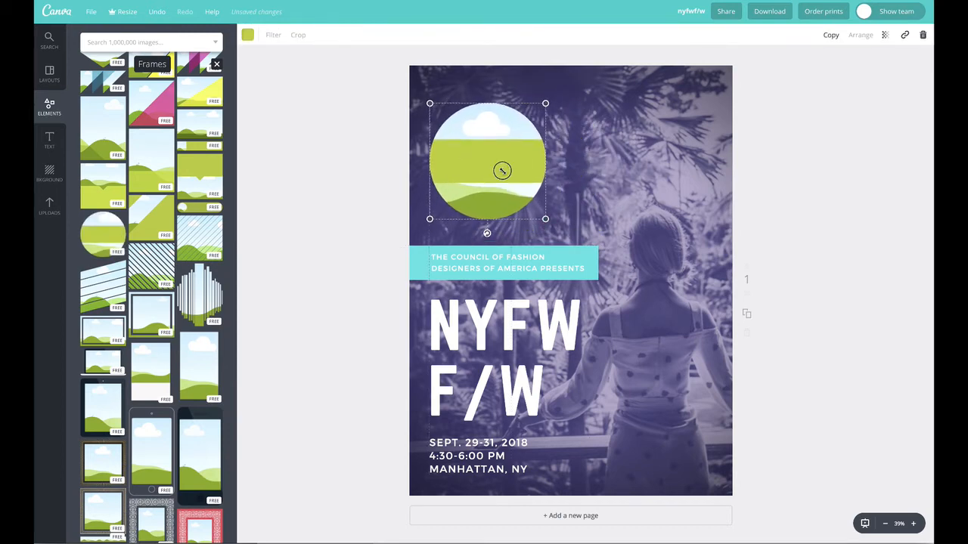
pyautogui.moveTo(502, 171); pyautogui.dragTo(501, 165)
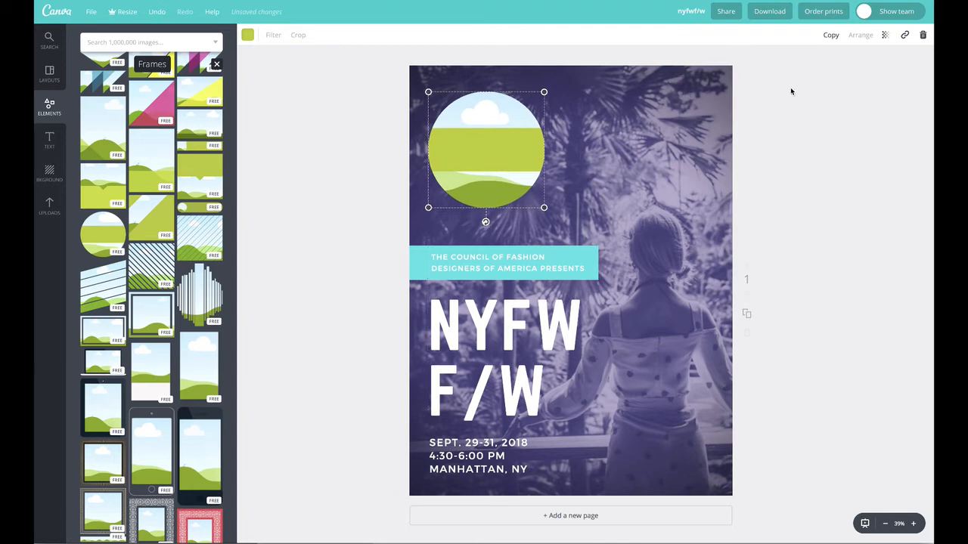
# Step: Add a square frame with two rounded opposite corners from the Frames collection to the poster
pyautogui.click(923, 38)
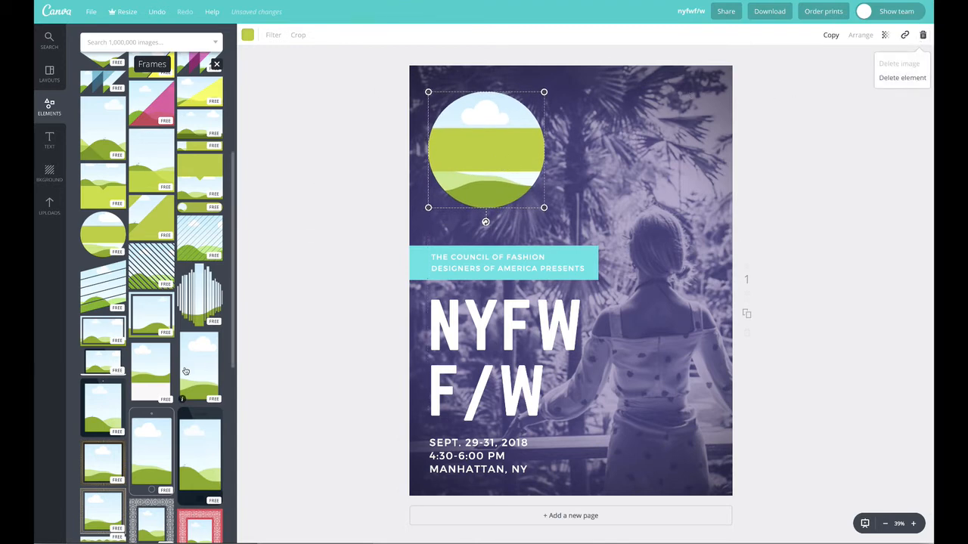
pyautogui.scroll(3, 185, 371)
pyautogui.scroll(1, 184, 369)
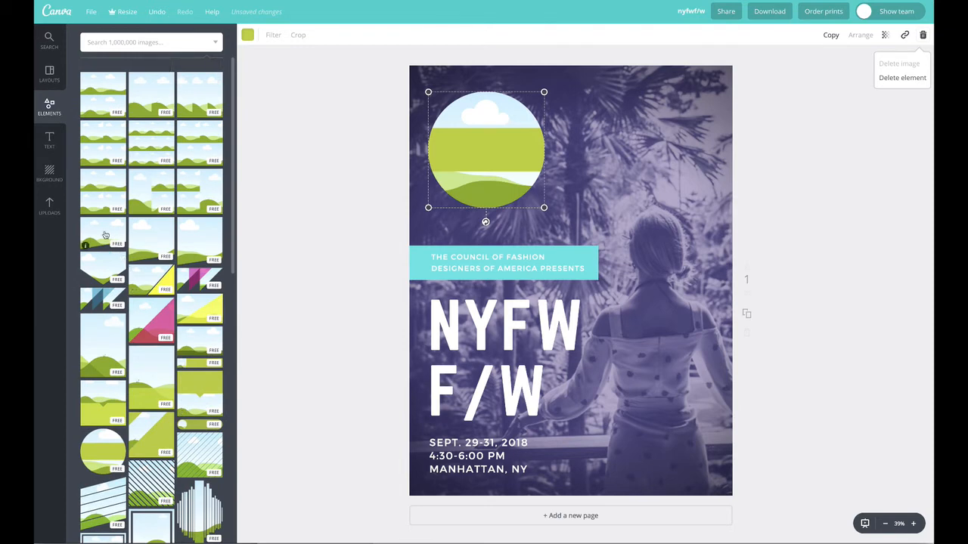
pyautogui.scroll(1, 108, 239)
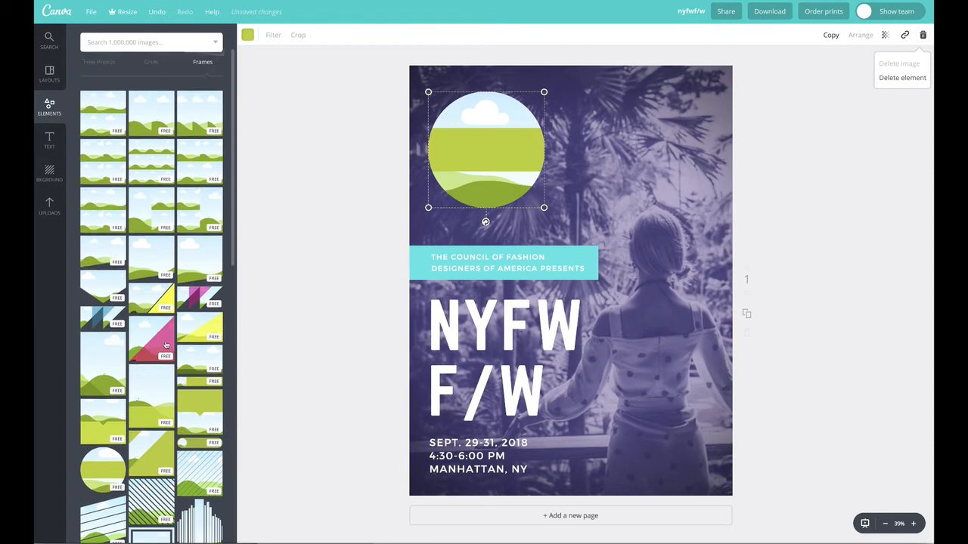
pyautogui.scroll(-10, 166, 345)
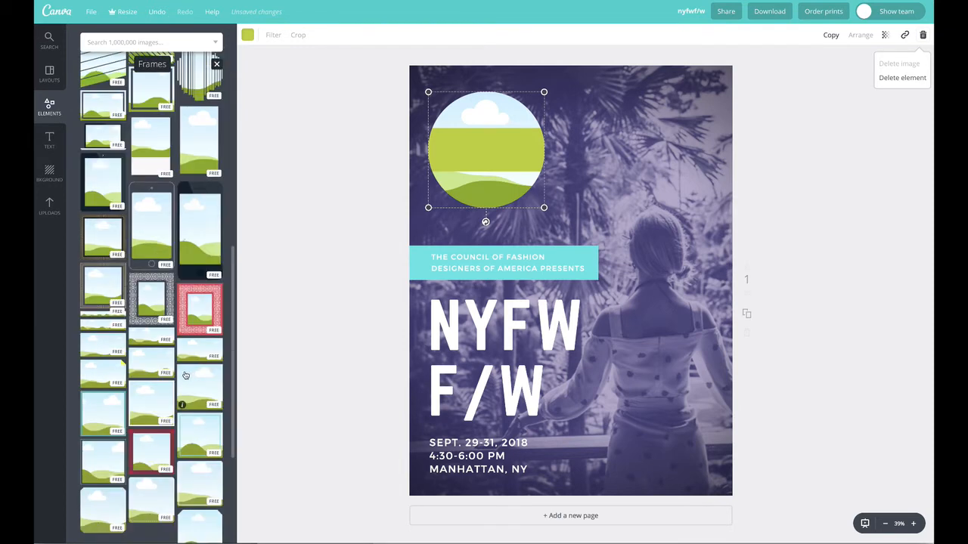
pyautogui.scroll(-3, 165, 402)
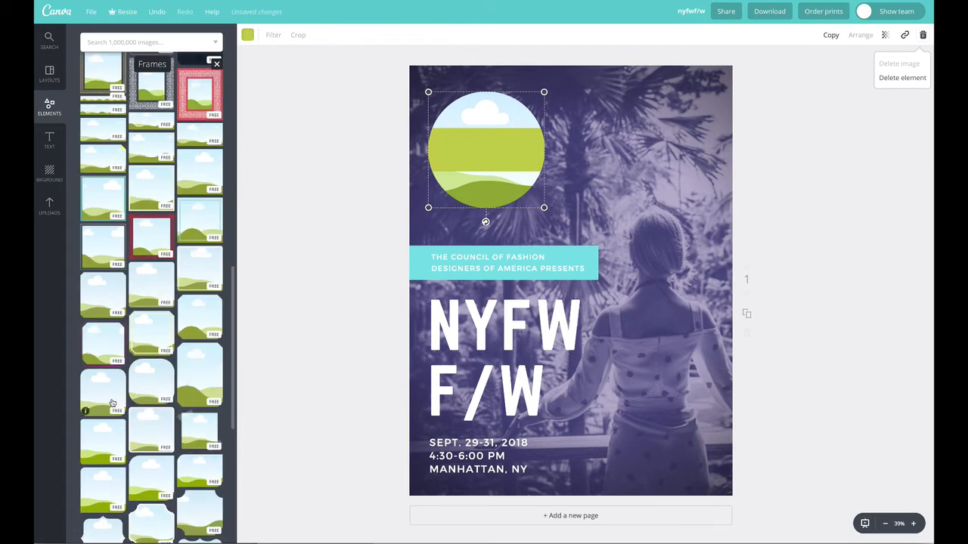
pyautogui.scroll(1, 112, 403)
pyautogui.moveTo(109, 489); pyautogui.dragTo(614, 216)
# Step: Delete the circular frame from the poster
pyautogui.click(503, 124)
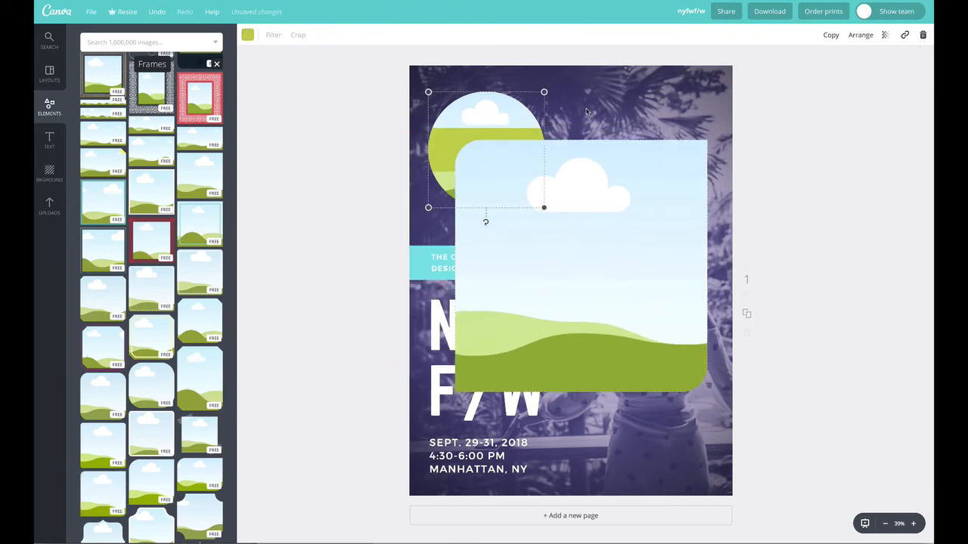
pyautogui.click(886, 35)
pyautogui.click(635, 218)
pyautogui.click(491, 127)
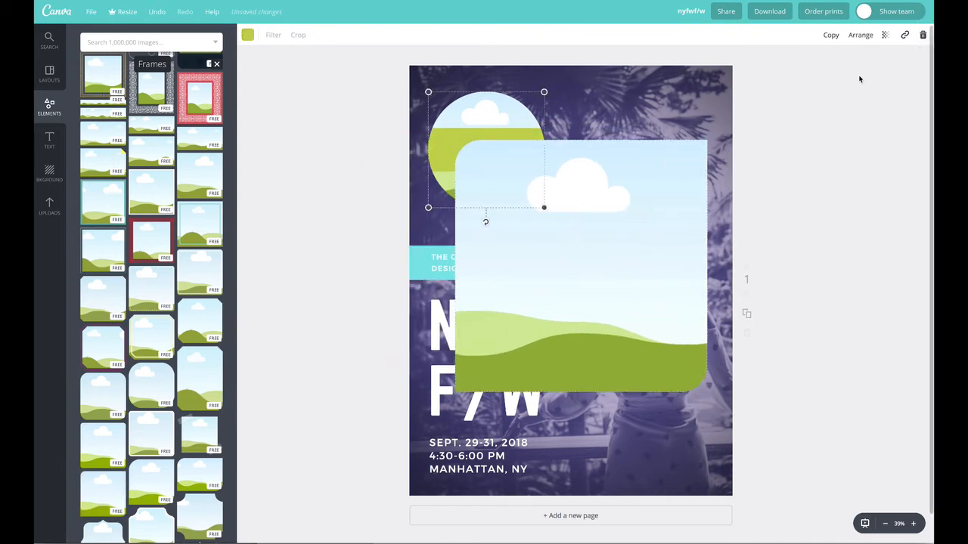
pyautogui.click(923, 35)
pyautogui.click(902, 77)
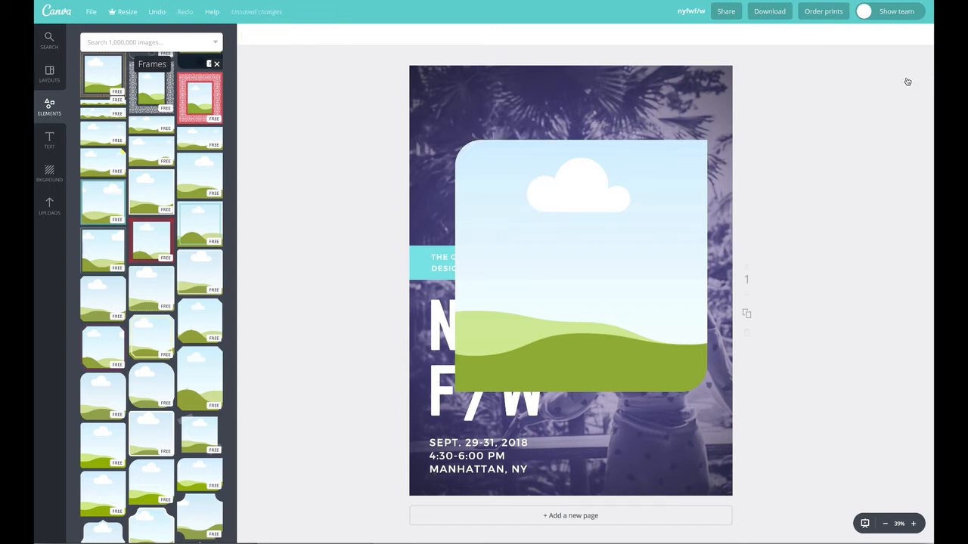
# Step: Shrink the rounded-corner frame and duplicate it twice to form an evenly spaced row of three above the turquoise banner
pyautogui.click(616, 189)
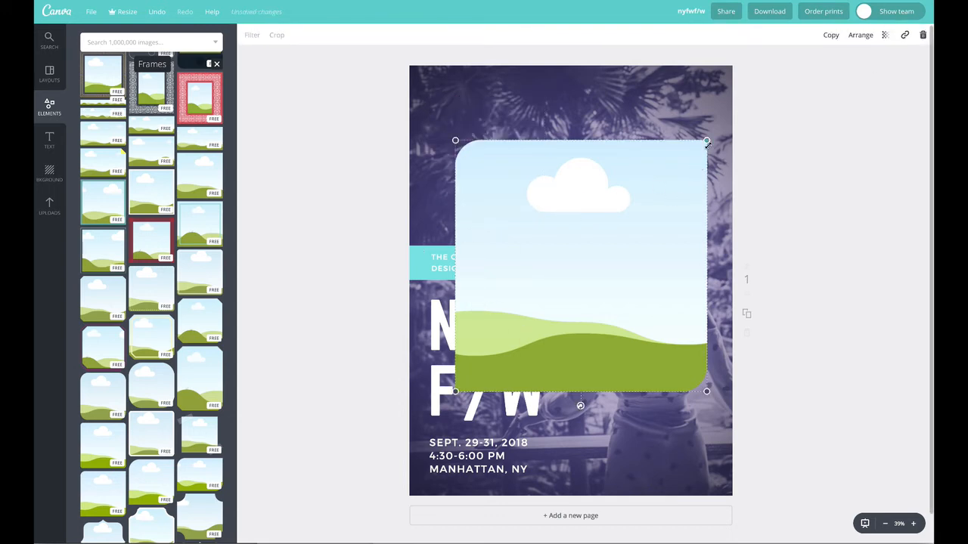
pyautogui.moveTo(706, 142); pyautogui.dragTo(513, 132)
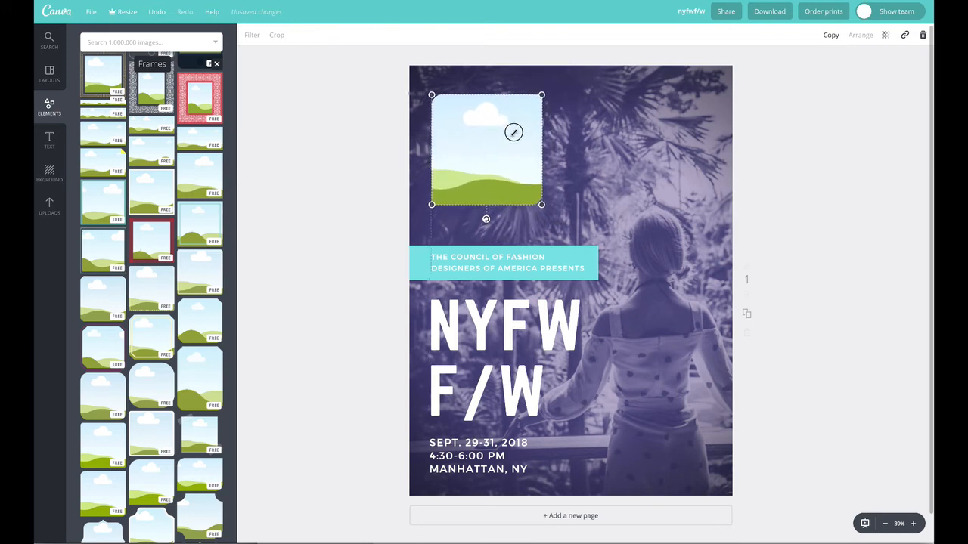
pyautogui.moveTo(541, 167); pyautogui.dragTo(727, 124)
pyautogui.click(828, 36)
pyautogui.keyDown('shift'); pyautogui.click(611, 134); pyautogui.keyUp('shift')
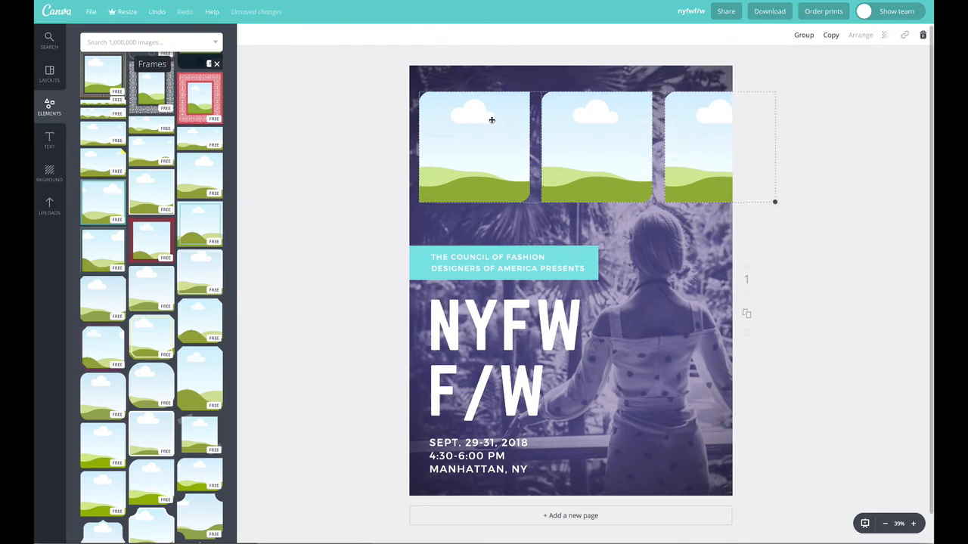
# Step: Group the three frames, scale the group to fit within the poster's width and center it horizontally above the banner
pyautogui.click(804, 36)
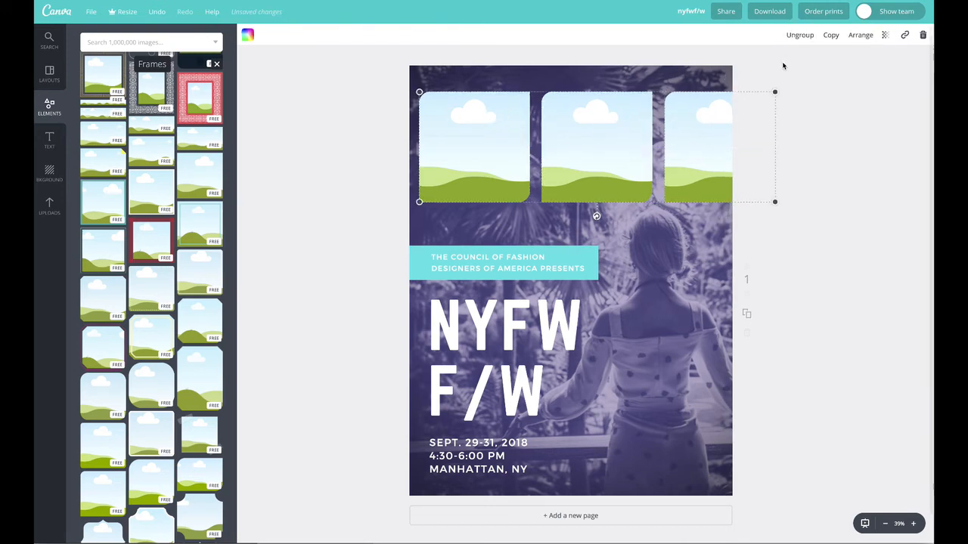
pyautogui.moveTo(776, 90); pyautogui.dragTo(696, 114)
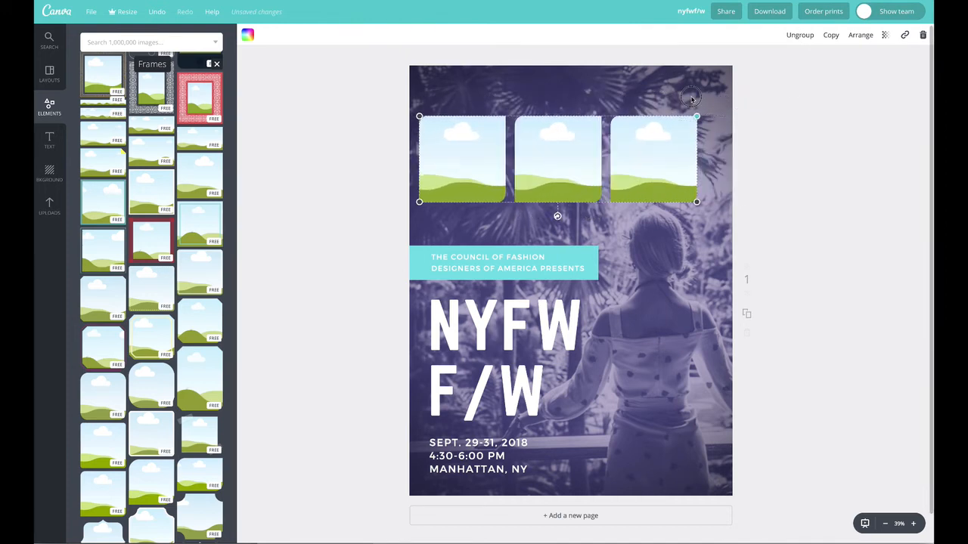
pyautogui.moveTo(630, 207); pyautogui.dragTo(724, 107)
pyautogui.moveTo(682, 140); pyautogui.dragTo(680, 137)
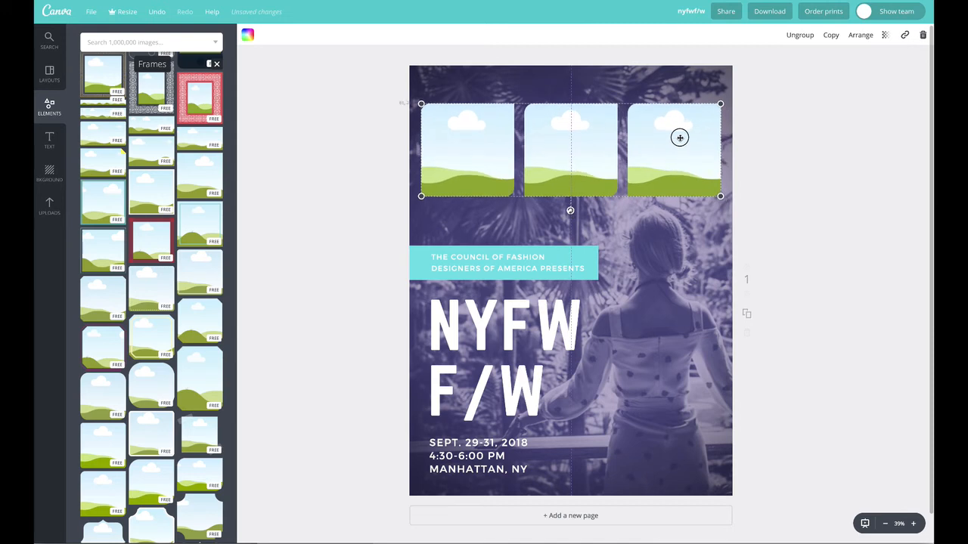
pyautogui.click(796, 154)
# Step: Replace the poster's background photo with the uploaded photo of the long-haired woman in the forest
pyautogui.click(50, 206)
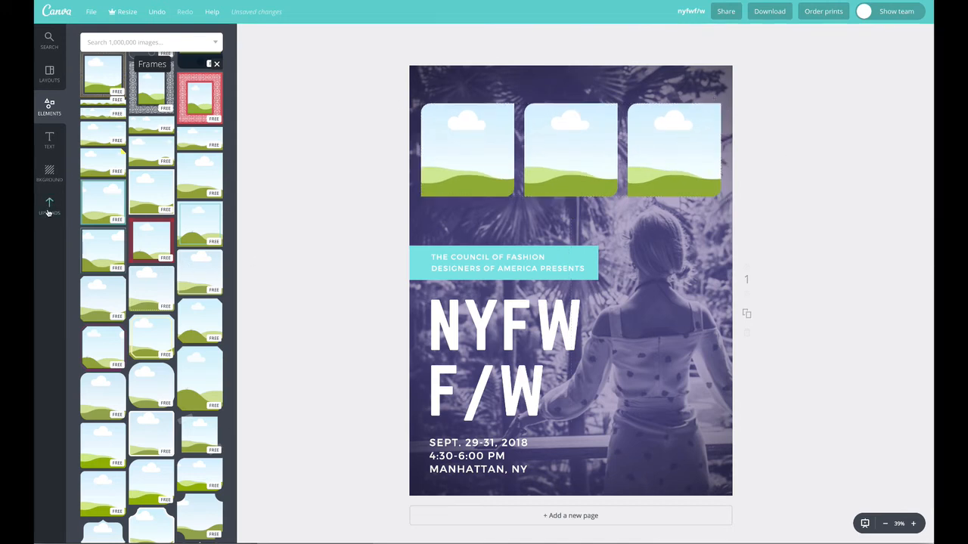
pyautogui.click(49, 173)
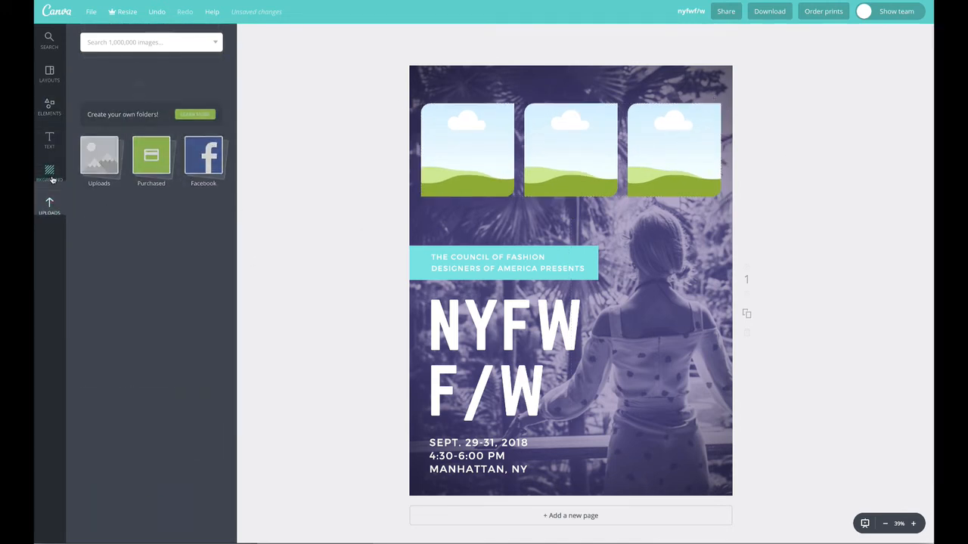
pyautogui.click(50, 203)
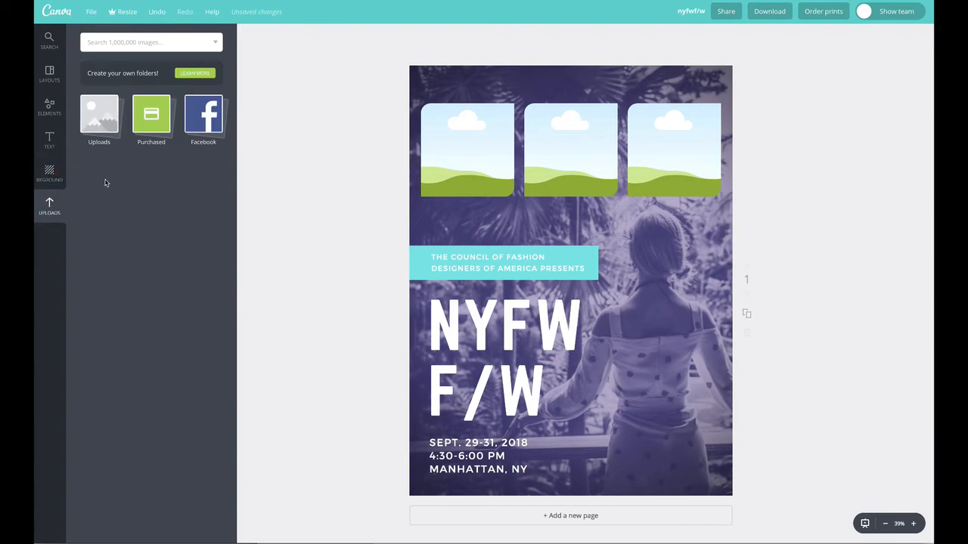
pyautogui.click(99, 115)
pyautogui.click(314, 156)
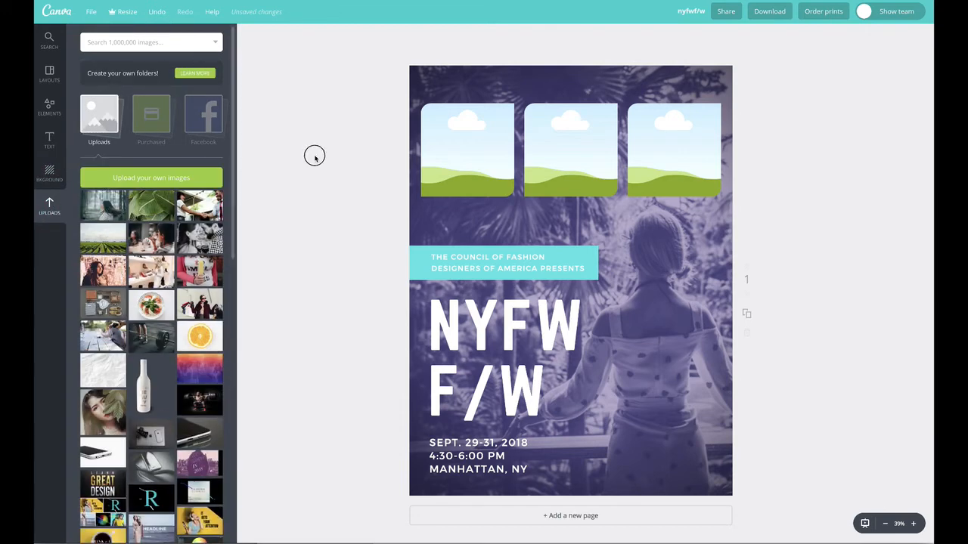
pyautogui.moveTo(103, 205); pyautogui.dragTo(491, 146)
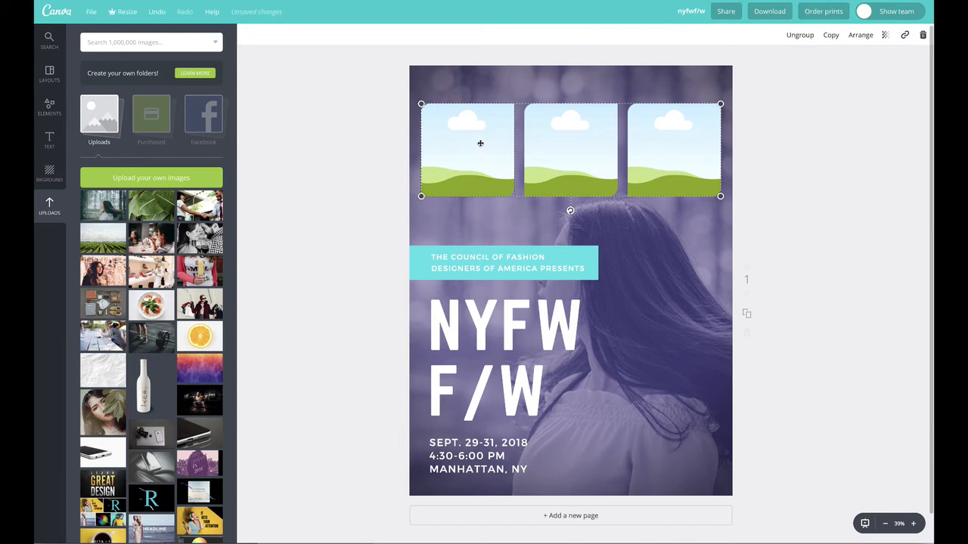
# Step: Ungroup the three frames and fill the first one with the uploaded photo of the long-haired woman in the forest
pyautogui.click(800, 36)
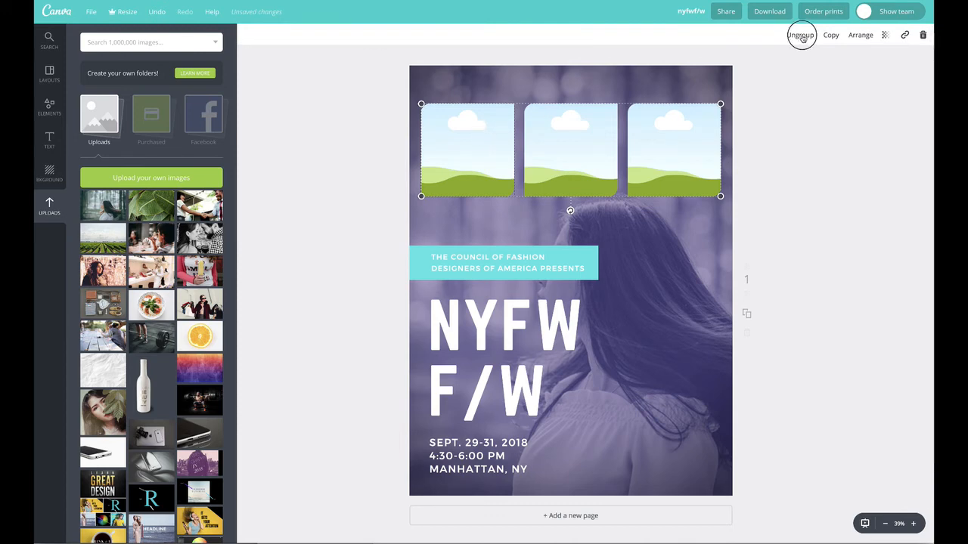
pyautogui.click(448, 138)
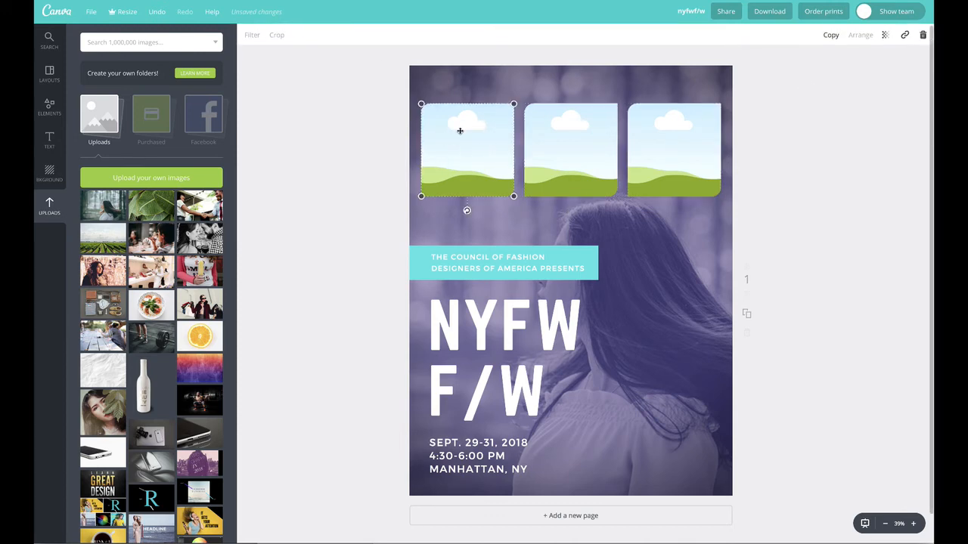
pyautogui.moveTo(86, 215); pyautogui.dragTo(418, 216)
# Step: Enlarge and reposition the forest photo within the first frame so the woman's head and shoulders fill it
pyautogui.doubleClick(454, 148)
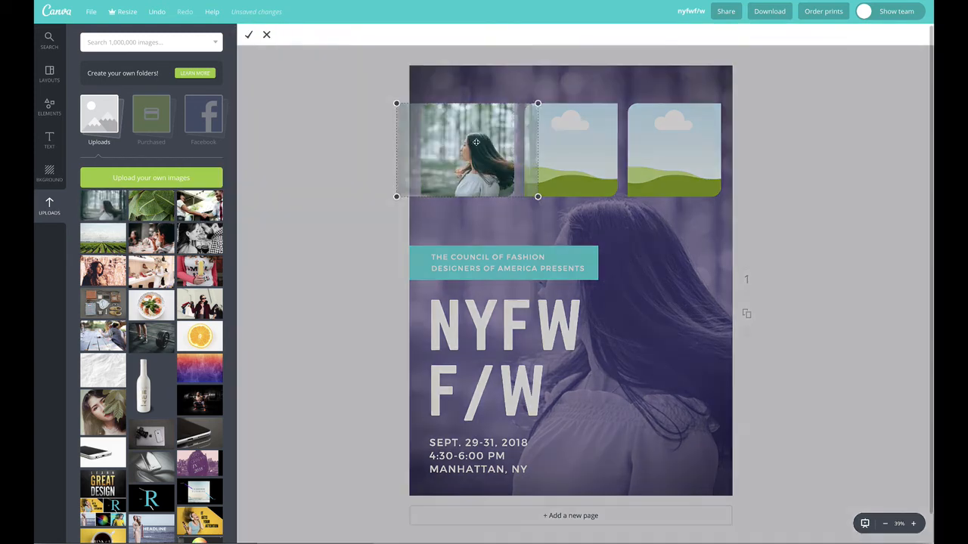
pyautogui.moveTo(398, 106); pyautogui.dragTo(324, 54)
pyautogui.moveTo(450, 137); pyautogui.dragTo(466, 149)
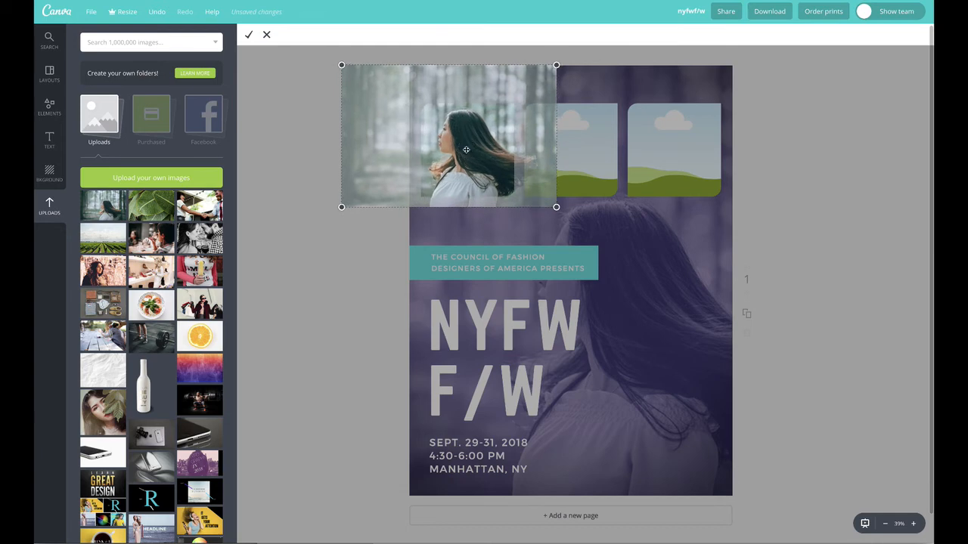
pyautogui.click(249, 36)
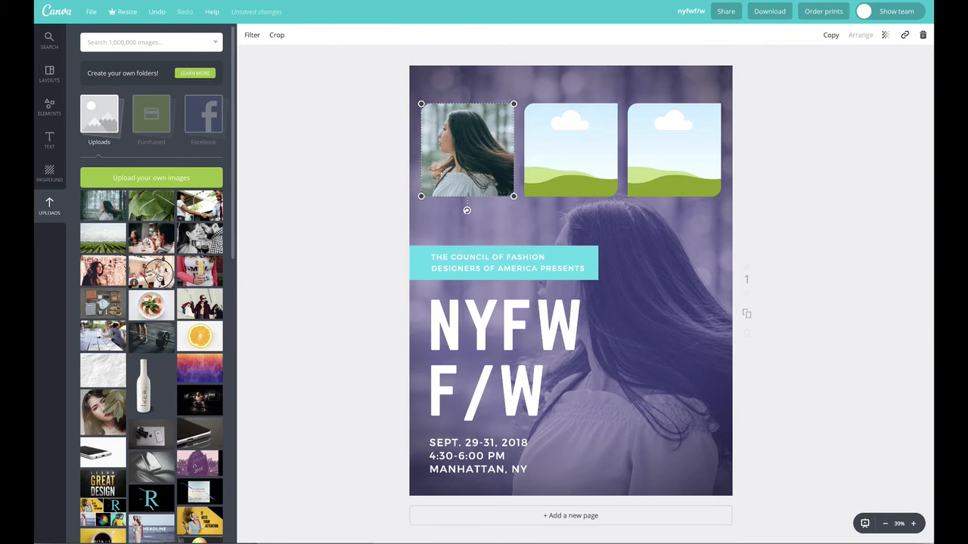
# Step: Fill the middle frame with the uploaded photo of the blonde woman in the shoe store
pyautogui.moveTo(151, 272); pyautogui.dragTo(570, 146)
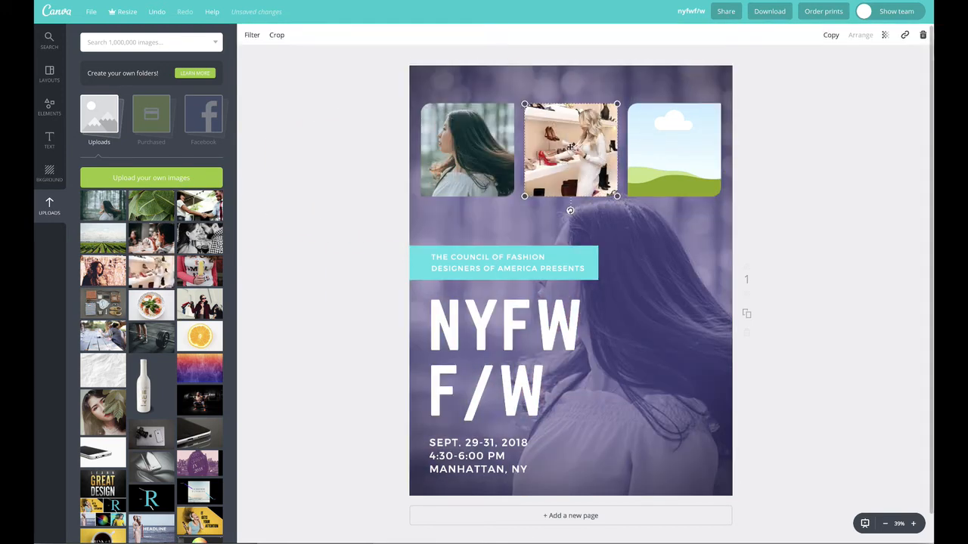
# Step: Enlarge and reposition the shoe store photo within the middle frame so the blonde woman fills more of it
pyautogui.doubleClick(570, 146)
pyautogui.moveTo(504, 103); pyautogui.dragTo(425, 48)
pyautogui.moveTo(571, 143); pyautogui.dragTo(593, 189)
pyautogui.click(249, 35)
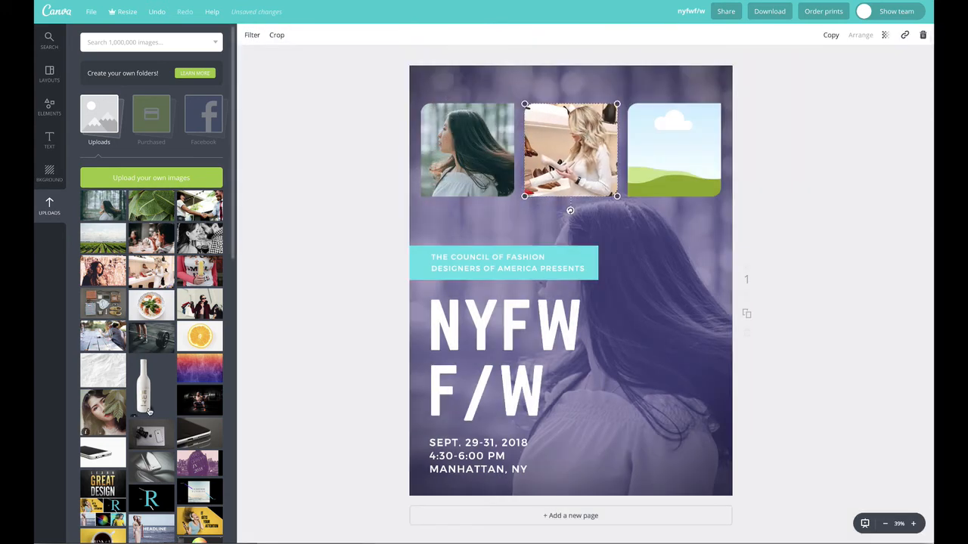
# Step: Fill the third frame with the uploaded photo of the woman in the yellow shirt against a teal wall
pyautogui.scroll(-3, 153, 412)
pyautogui.scroll(-2, 186, 442)
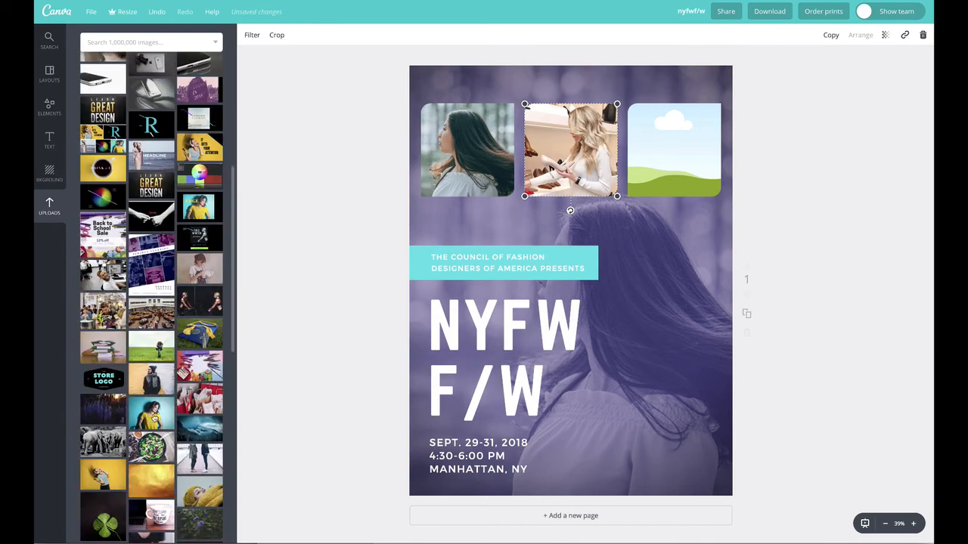
pyautogui.moveTo(155, 416); pyautogui.dragTo(664, 139)
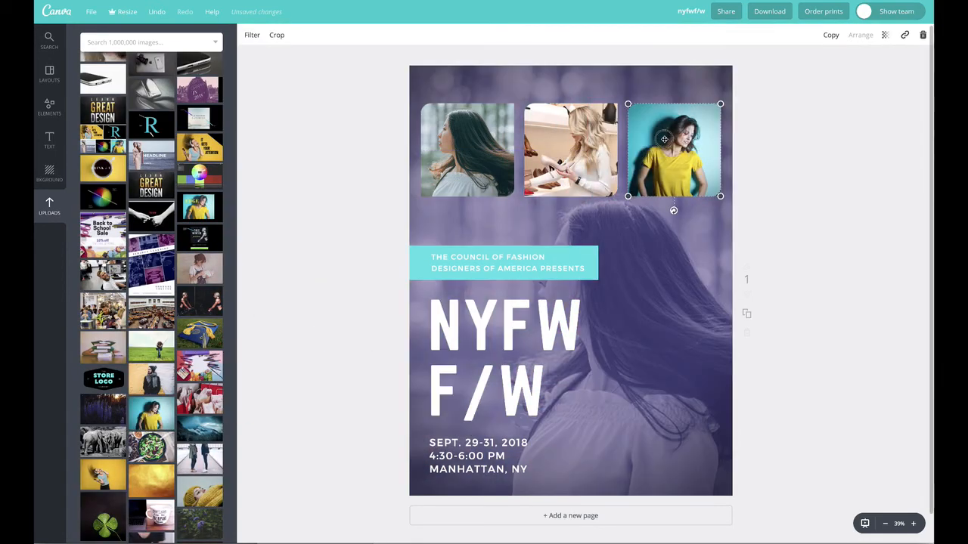
# Step: Enlarge and reposition the yellow-shirt photo within the third frame so the woman's head and shoulders fill it
pyautogui.doubleClick(664, 139)
pyautogui.moveTo(608, 103); pyautogui.dragTo(494, 37)
pyautogui.moveTo(666, 136); pyautogui.dragTo(700, 194)
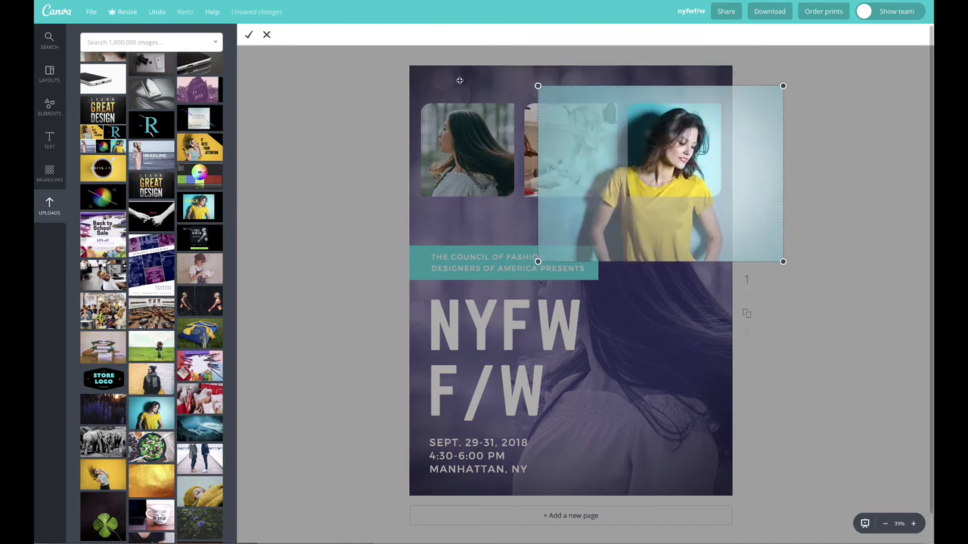
pyautogui.click(250, 35)
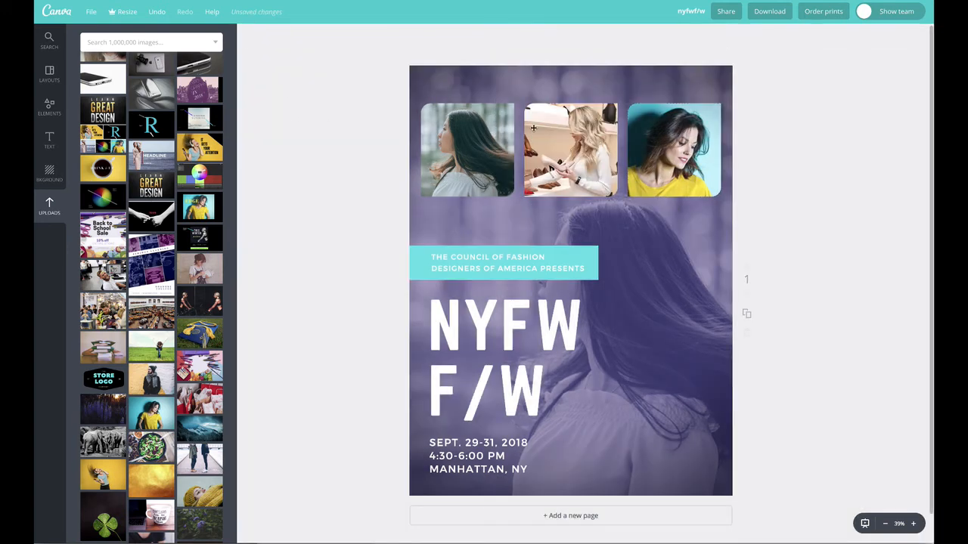
# Step: Group the three filled photo frames into one object
pyautogui.click(495, 141)
pyautogui.keyDown('shift'); pyautogui.click(567, 140); pyautogui.keyUp('shift')
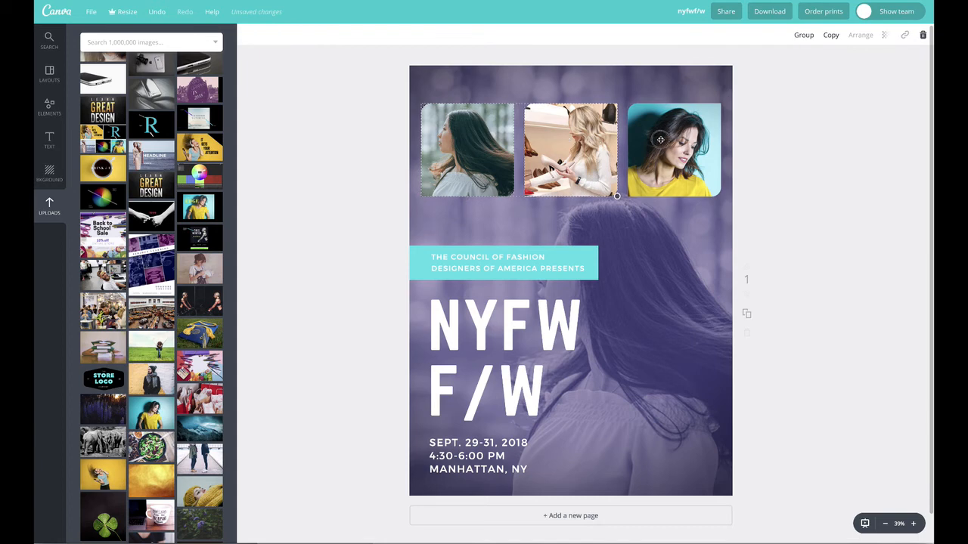
pyautogui.click(804, 36)
# Step: Tilt the grouped photo row upward to the right and enlarge it past the poster's side edges
pyautogui.moveTo(570, 212)
pyautogui.mouseDown()
pyautogui.moveTo(589, 208)
pyautogui.moveTo(579, 213)
pyautogui.mouseUp()
pyautogui.moveTo(730, 182); pyautogui.dragTo(760, 179)
pyautogui.moveTo(669, 147); pyautogui.dragTo(669, 147)
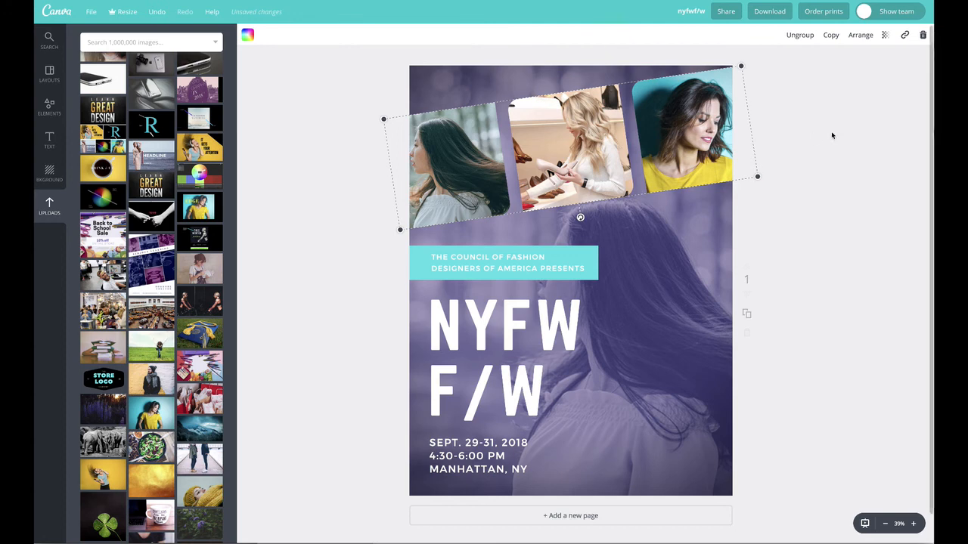
pyautogui.click(870, 298)
# Step: Straighten the photo row to horizontal and slightly shrink it, placing it across the poster's upper part
pyautogui.click(670, 161)
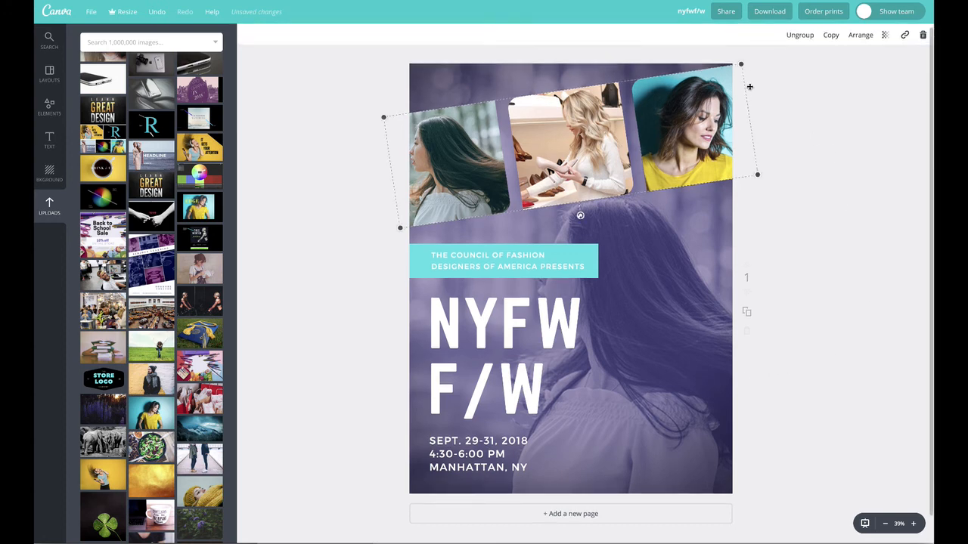
pyautogui.moveTo(580, 218); pyautogui.dragTo(571, 219)
pyautogui.moveTo(754, 91); pyautogui.dragTo(742, 93)
pyautogui.moveTo(688, 123); pyautogui.dragTo(695, 115)
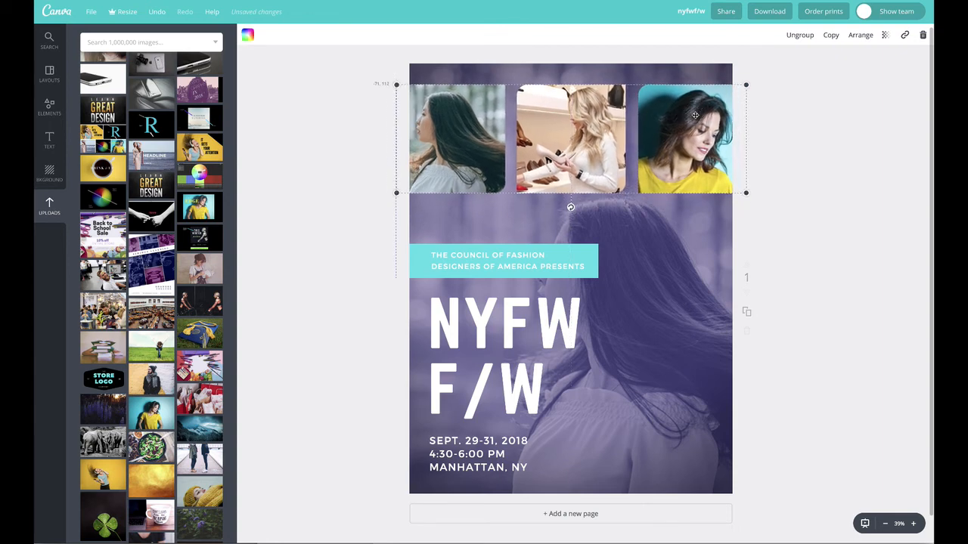
pyautogui.click(817, 210)
# Step: Replace the poster's background with the uploaded photo of the woman wrapped in a yellow knitted scarf
pyautogui.click(634, 257)
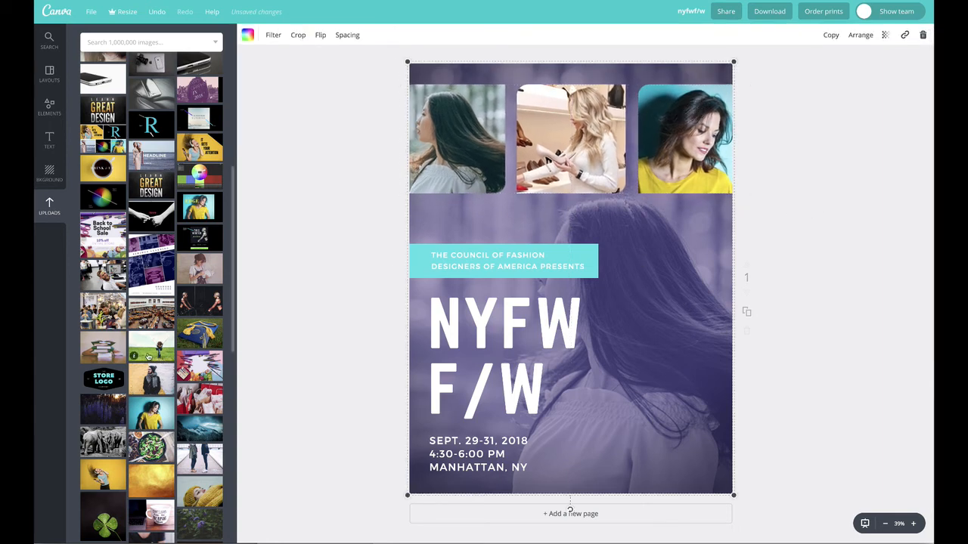
pyautogui.scroll(5, 148, 393)
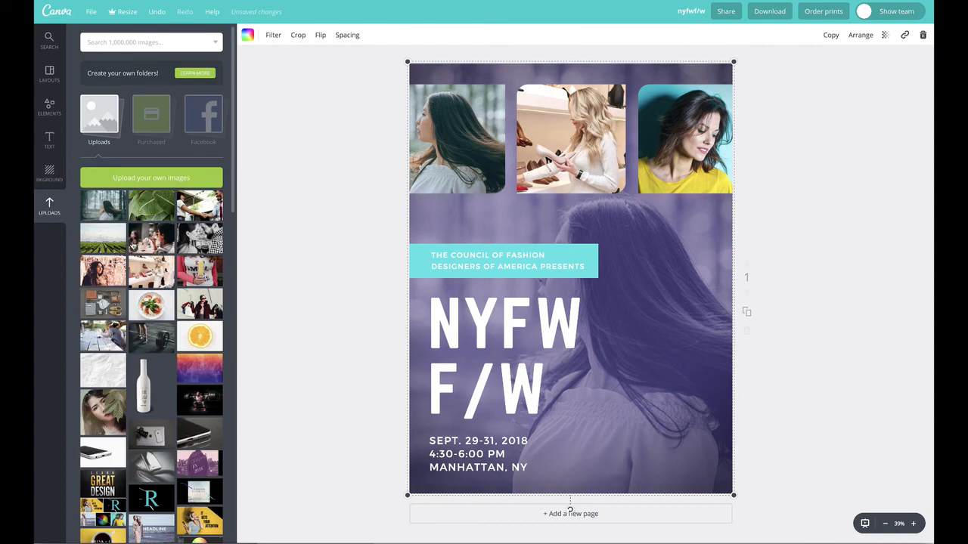
pyautogui.scroll(-8, 170, 348)
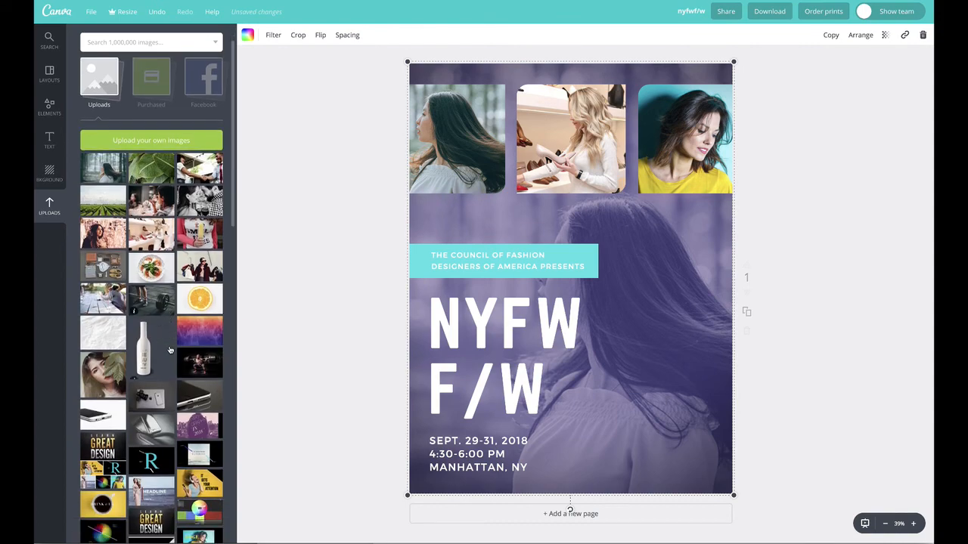
pyautogui.scroll(-6, 170, 351)
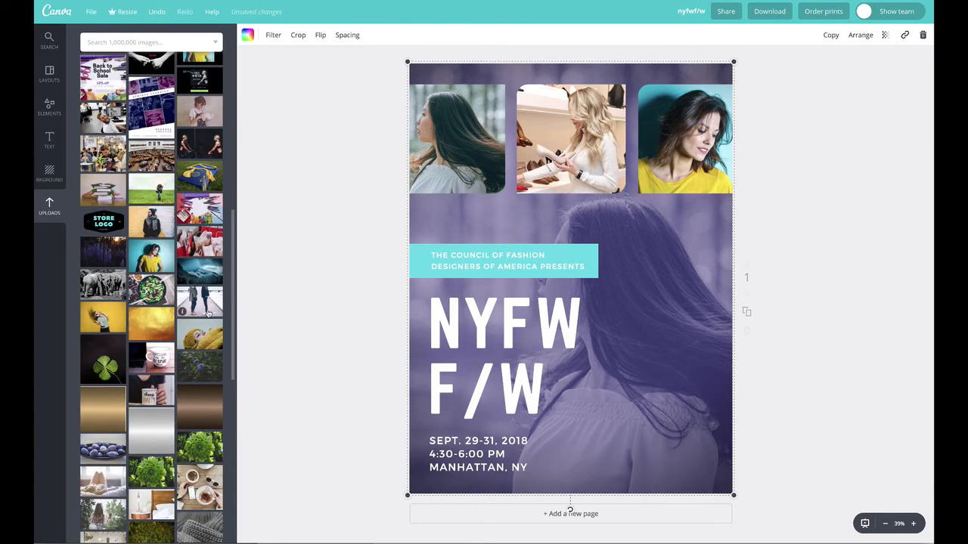
pyautogui.moveTo(201, 335); pyautogui.dragTo(651, 336)
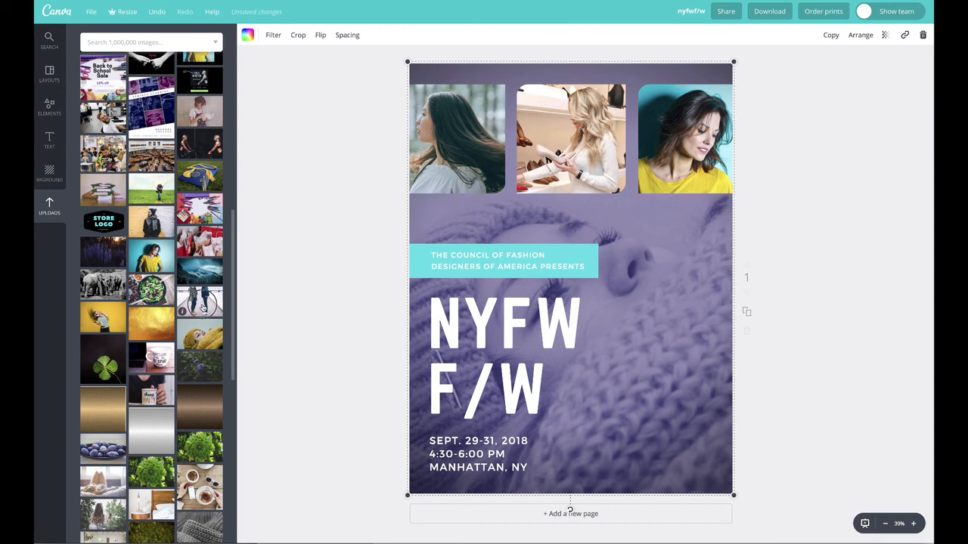
# Step: Try the uploaded photos of two people on a boardwalk, the yellow-scarf woman and the woman holding a cup as the poster's background
pyautogui.moveTo(200, 302); pyautogui.dragTo(645, 312)
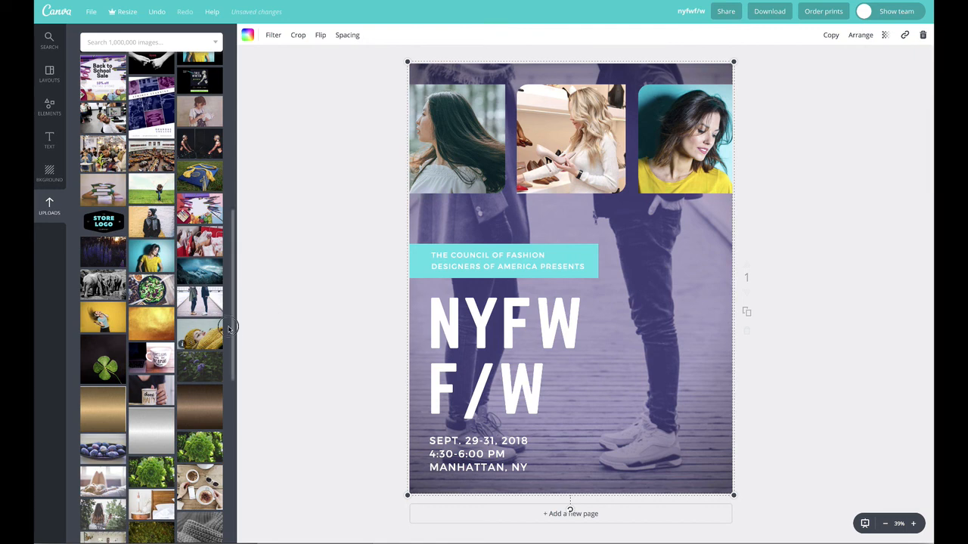
pyautogui.moveTo(190, 343); pyautogui.dragTo(609, 336)
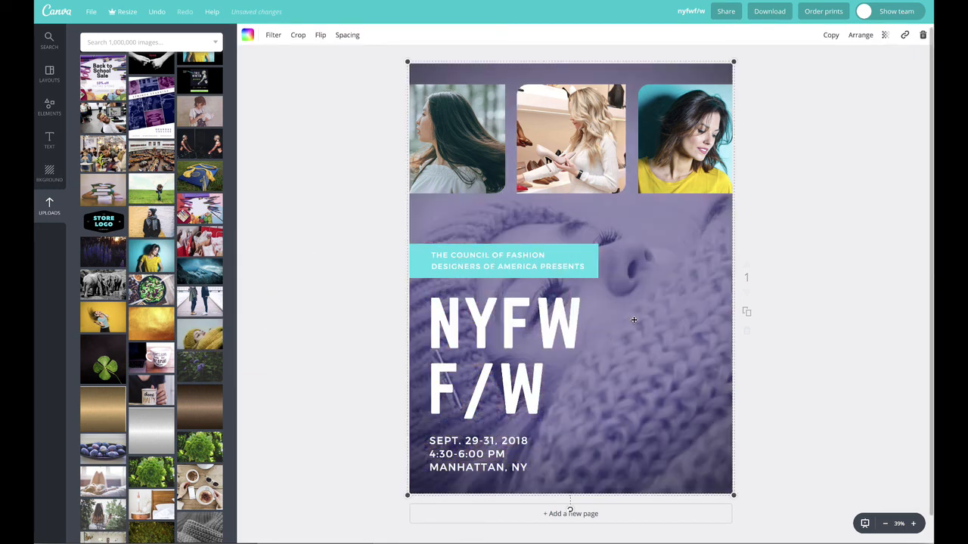
pyautogui.scroll(-2, 137, 448)
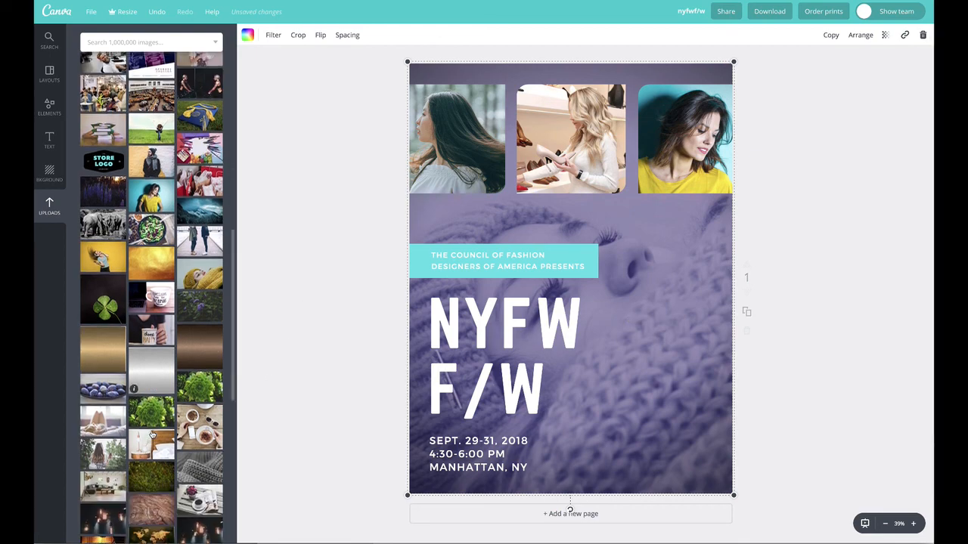
pyautogui.moveTo(113, 446); pyautogui.dragTo(645, 376)
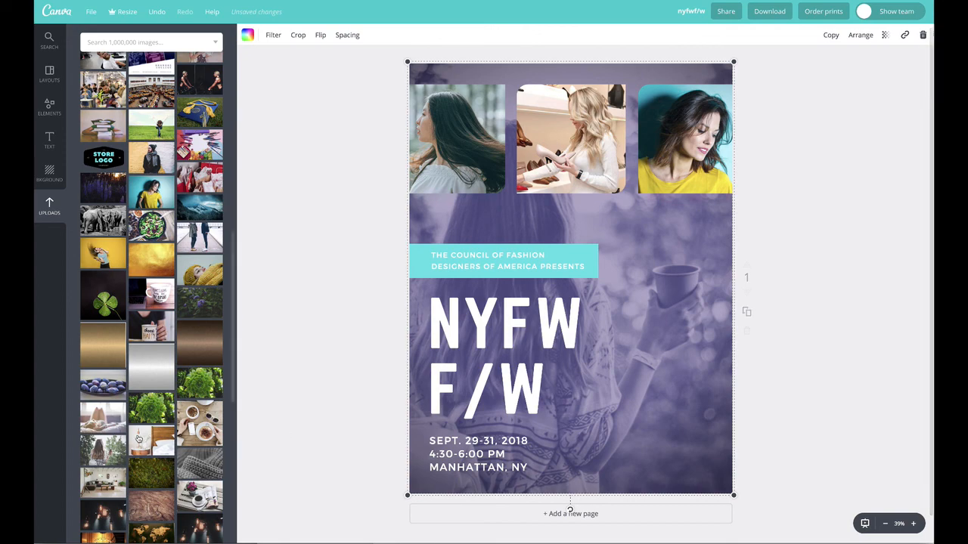
# Step: Replace the poster's background with the uploaded photo of coffee cups and sunglasses on a wooden table
pyautogui.scroll(-3, 175, 417)
pyautogui.moveTo(206, 321); pyautogui.dragTo(418, 252)
pyautogui.click(378, 216)
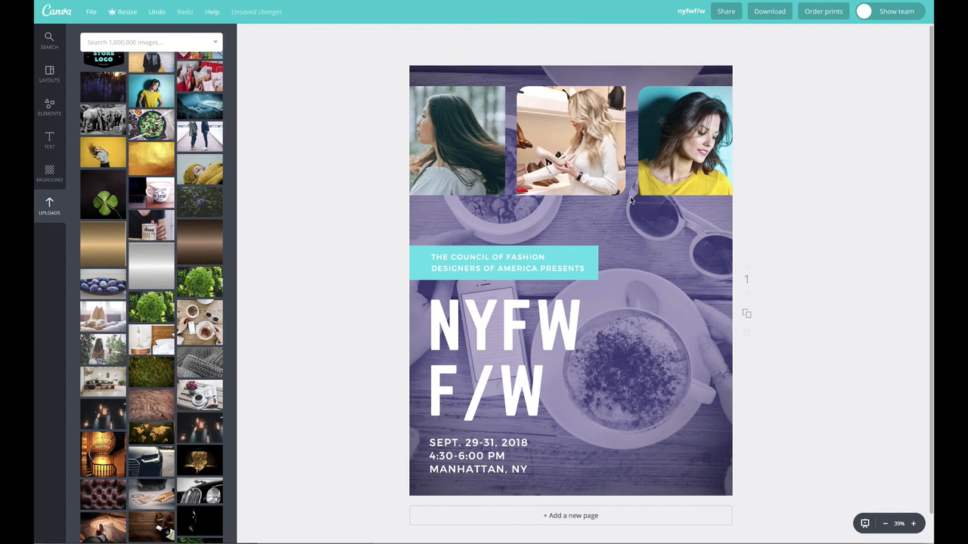
# Step: Shrink the grouped photo row to fit within the poster's width and move it closer to the upper edge
pyautogui.click(486, 159)
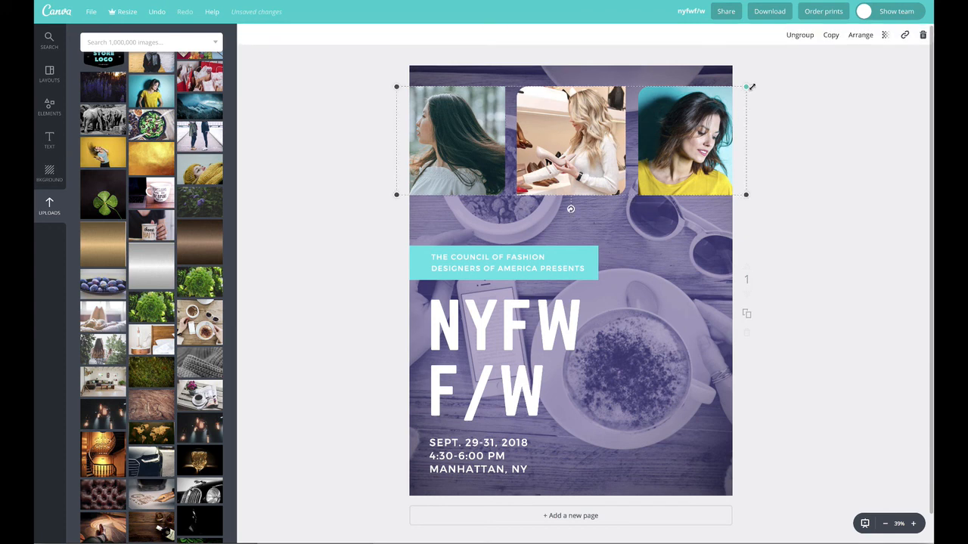
pyautogui.moveTo(751, 88); pyautogui.dragTo(713, 99)
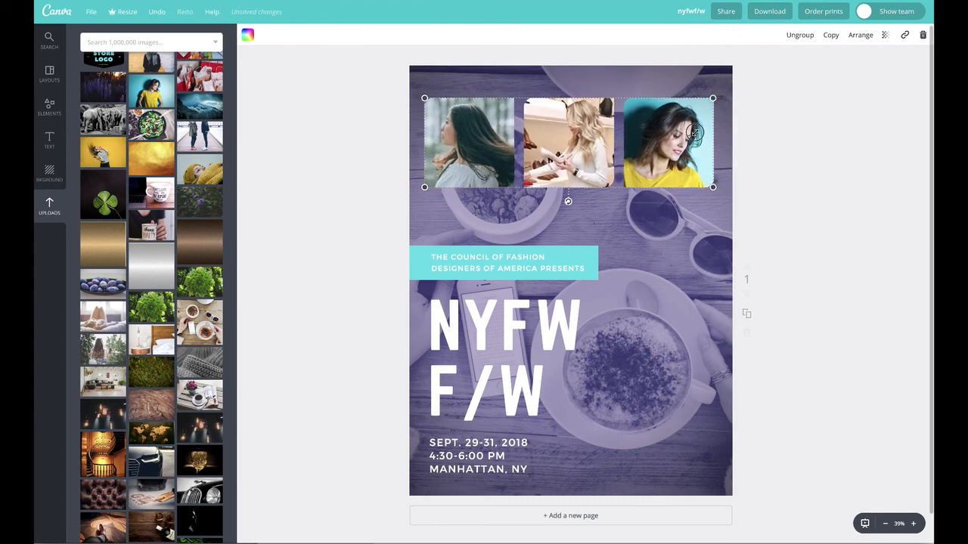
pyautogui.moveTo(694, 132); pyautogui.dragTo(696, 110)
pyautogui.click(795, 149)
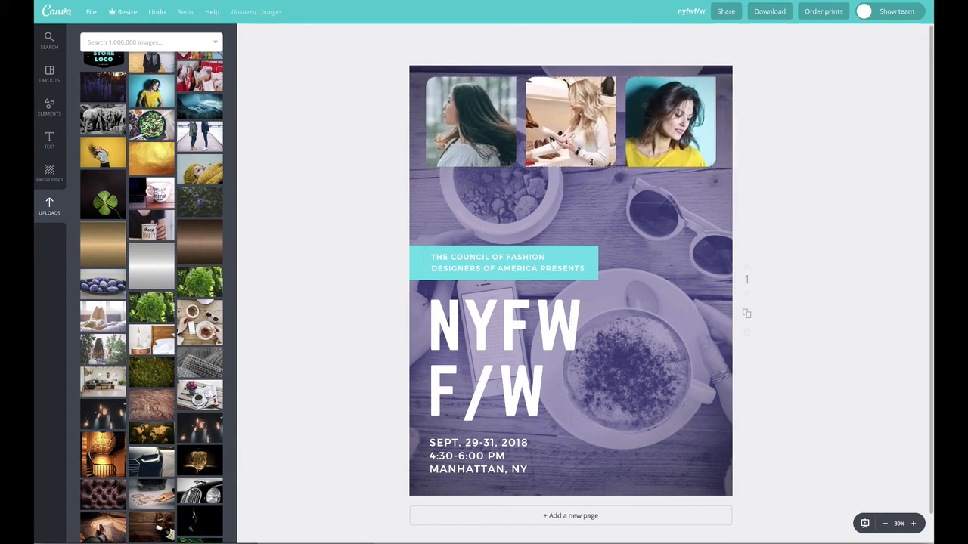